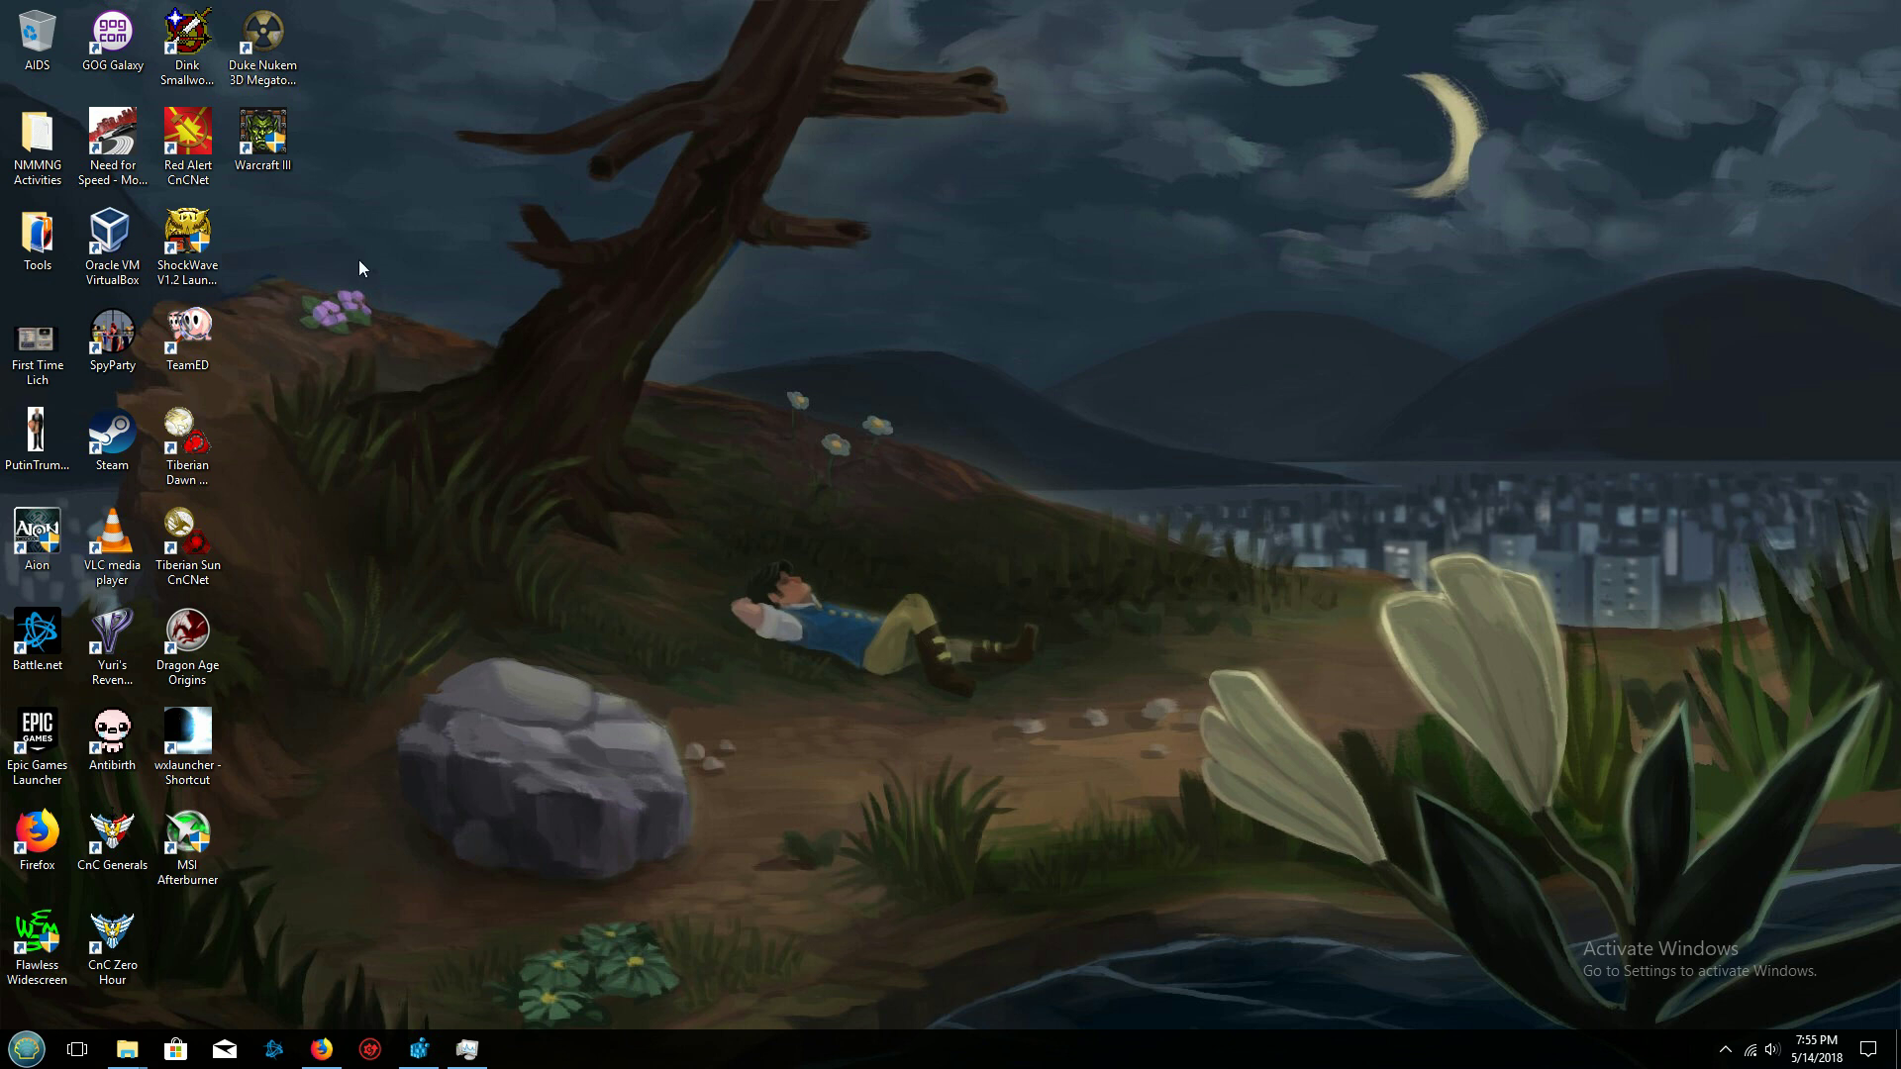
- Open the Warcraft III shortcut's file location, check the empty Movies folder, and return to the install folder
right_click(265, 129)
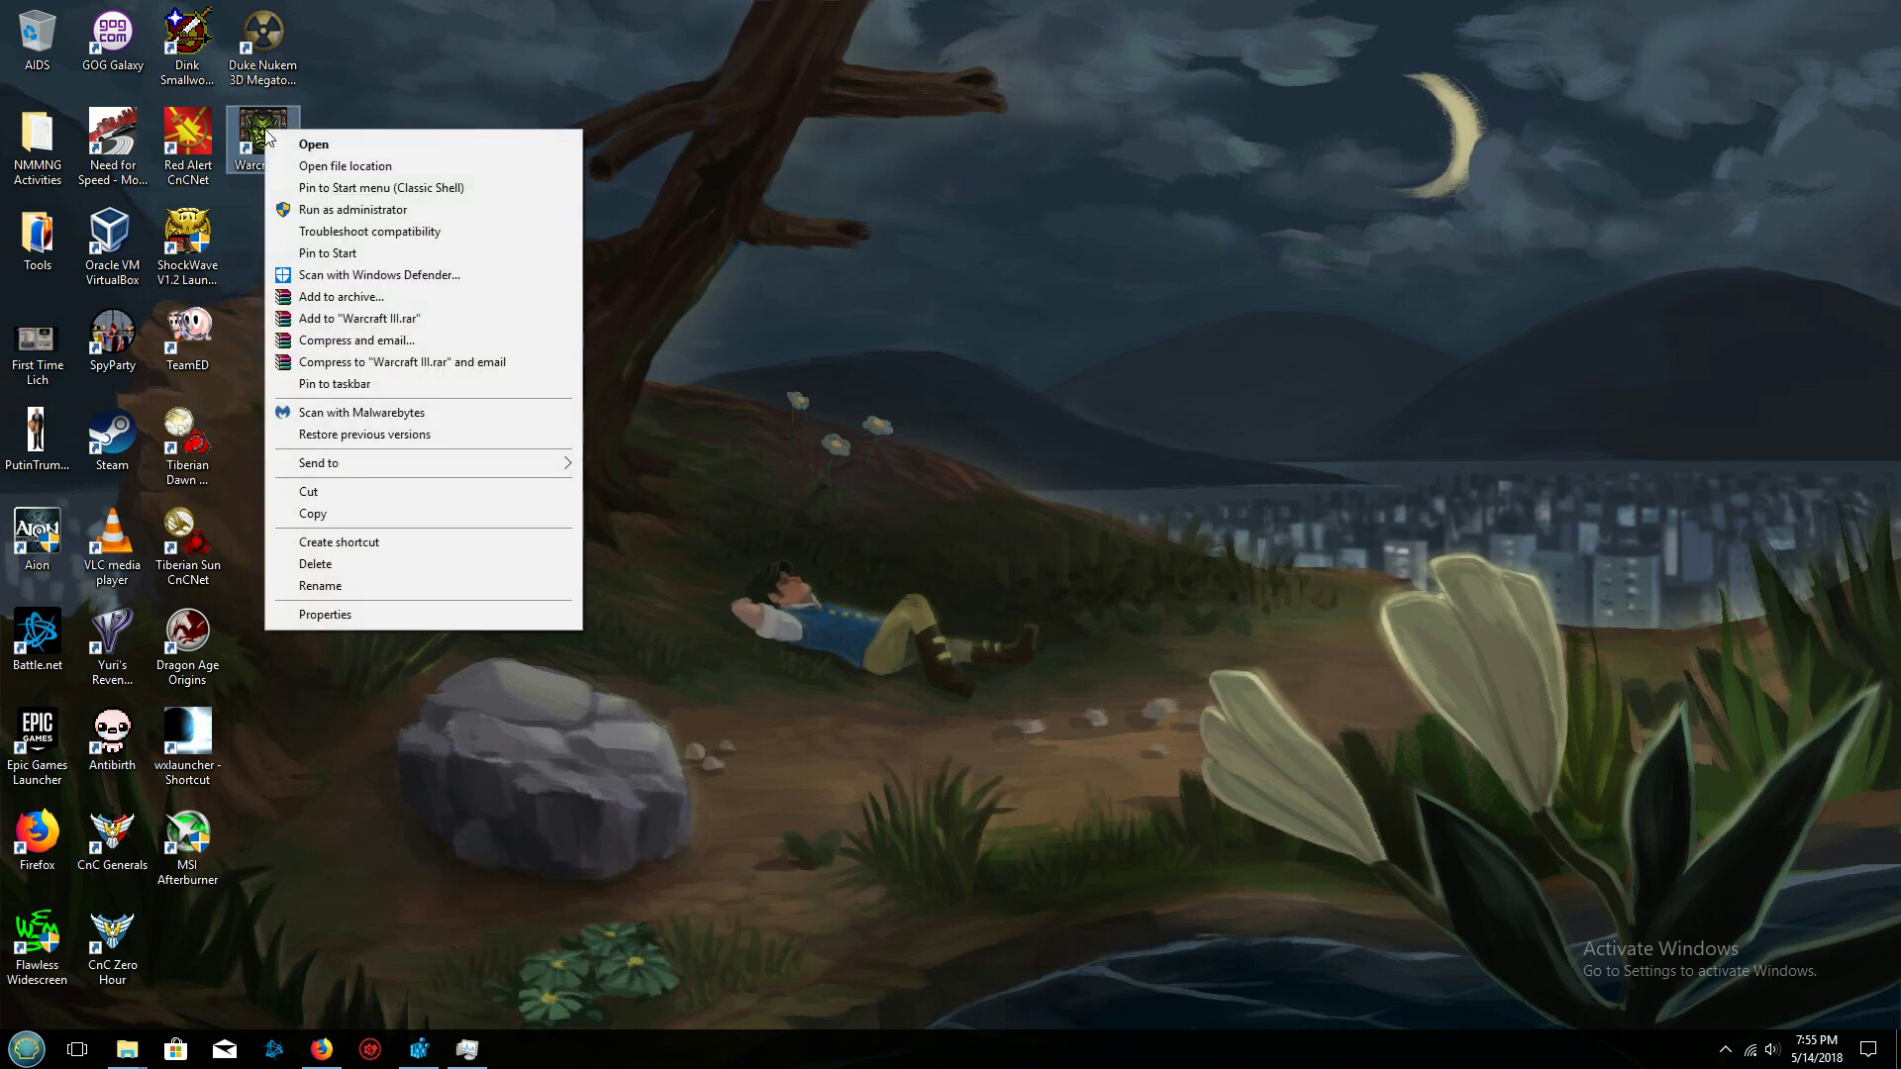
left_click(349, 166)
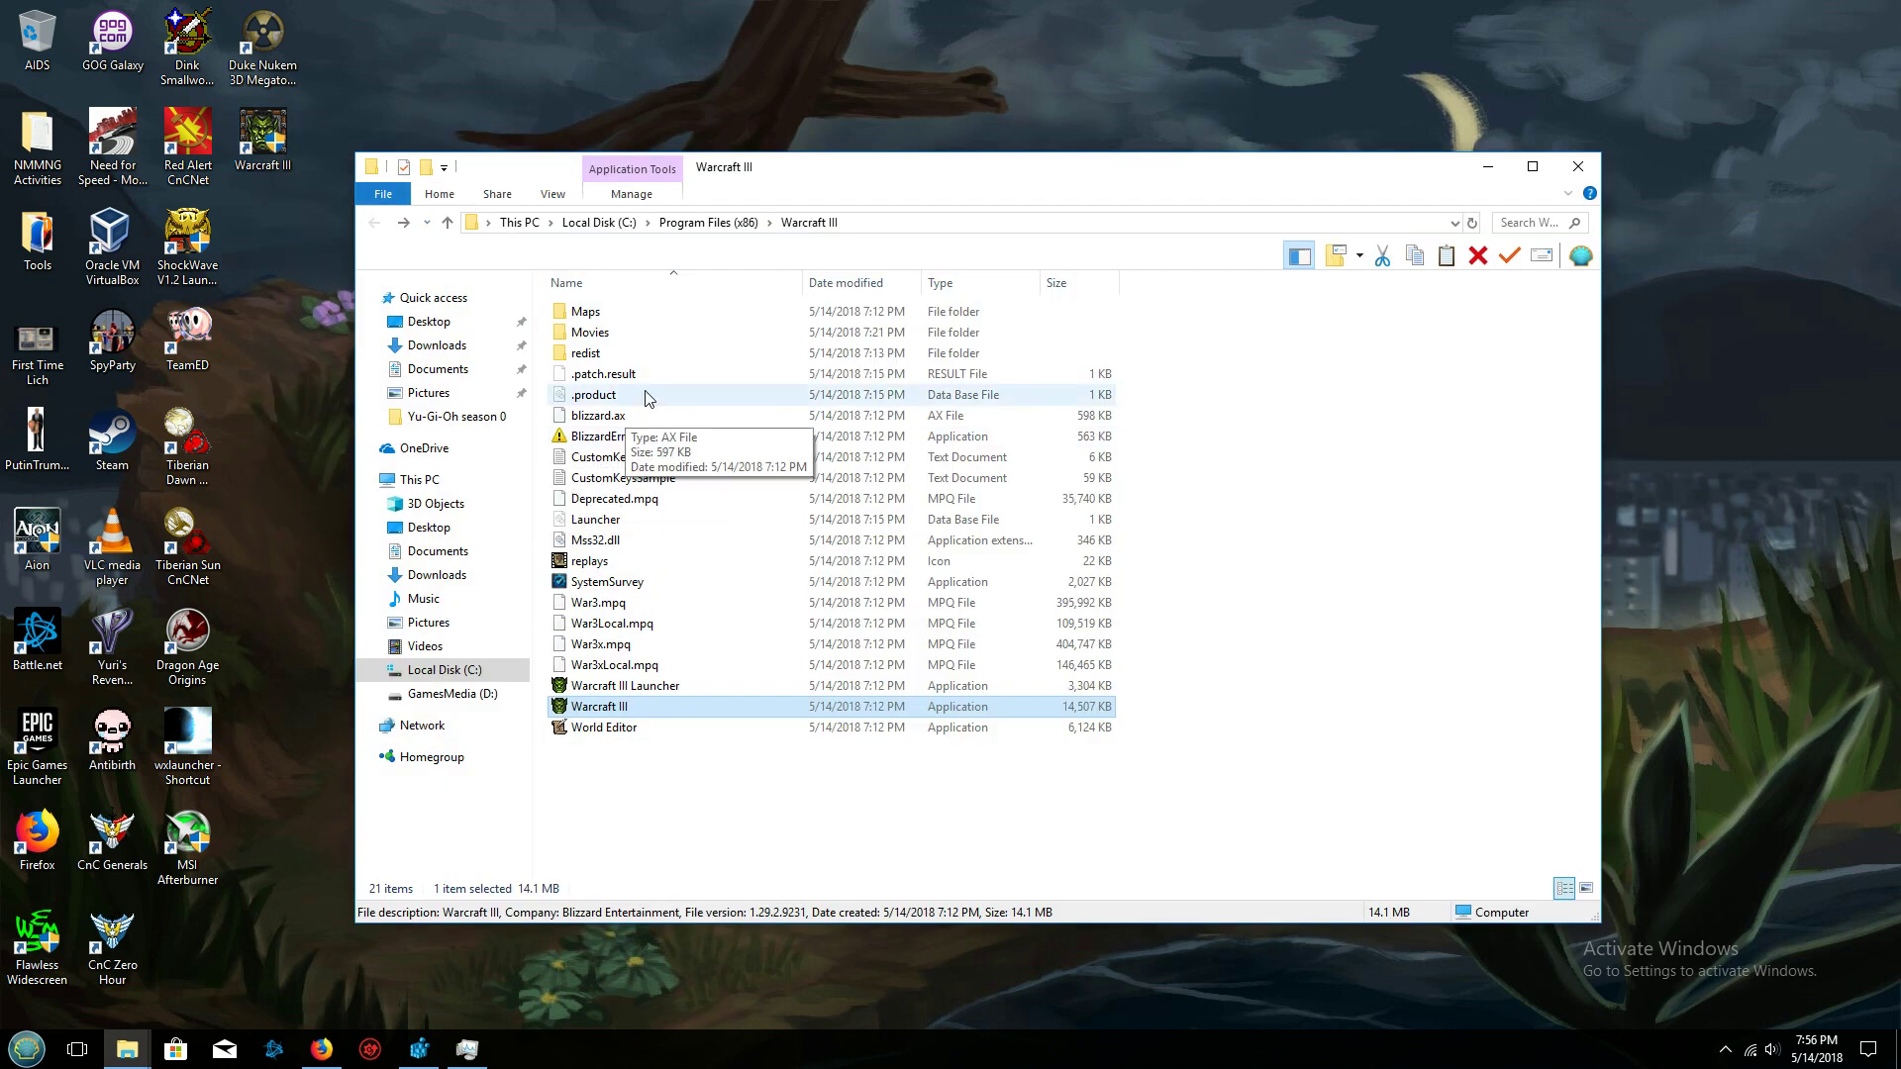
double_click(589, 337)
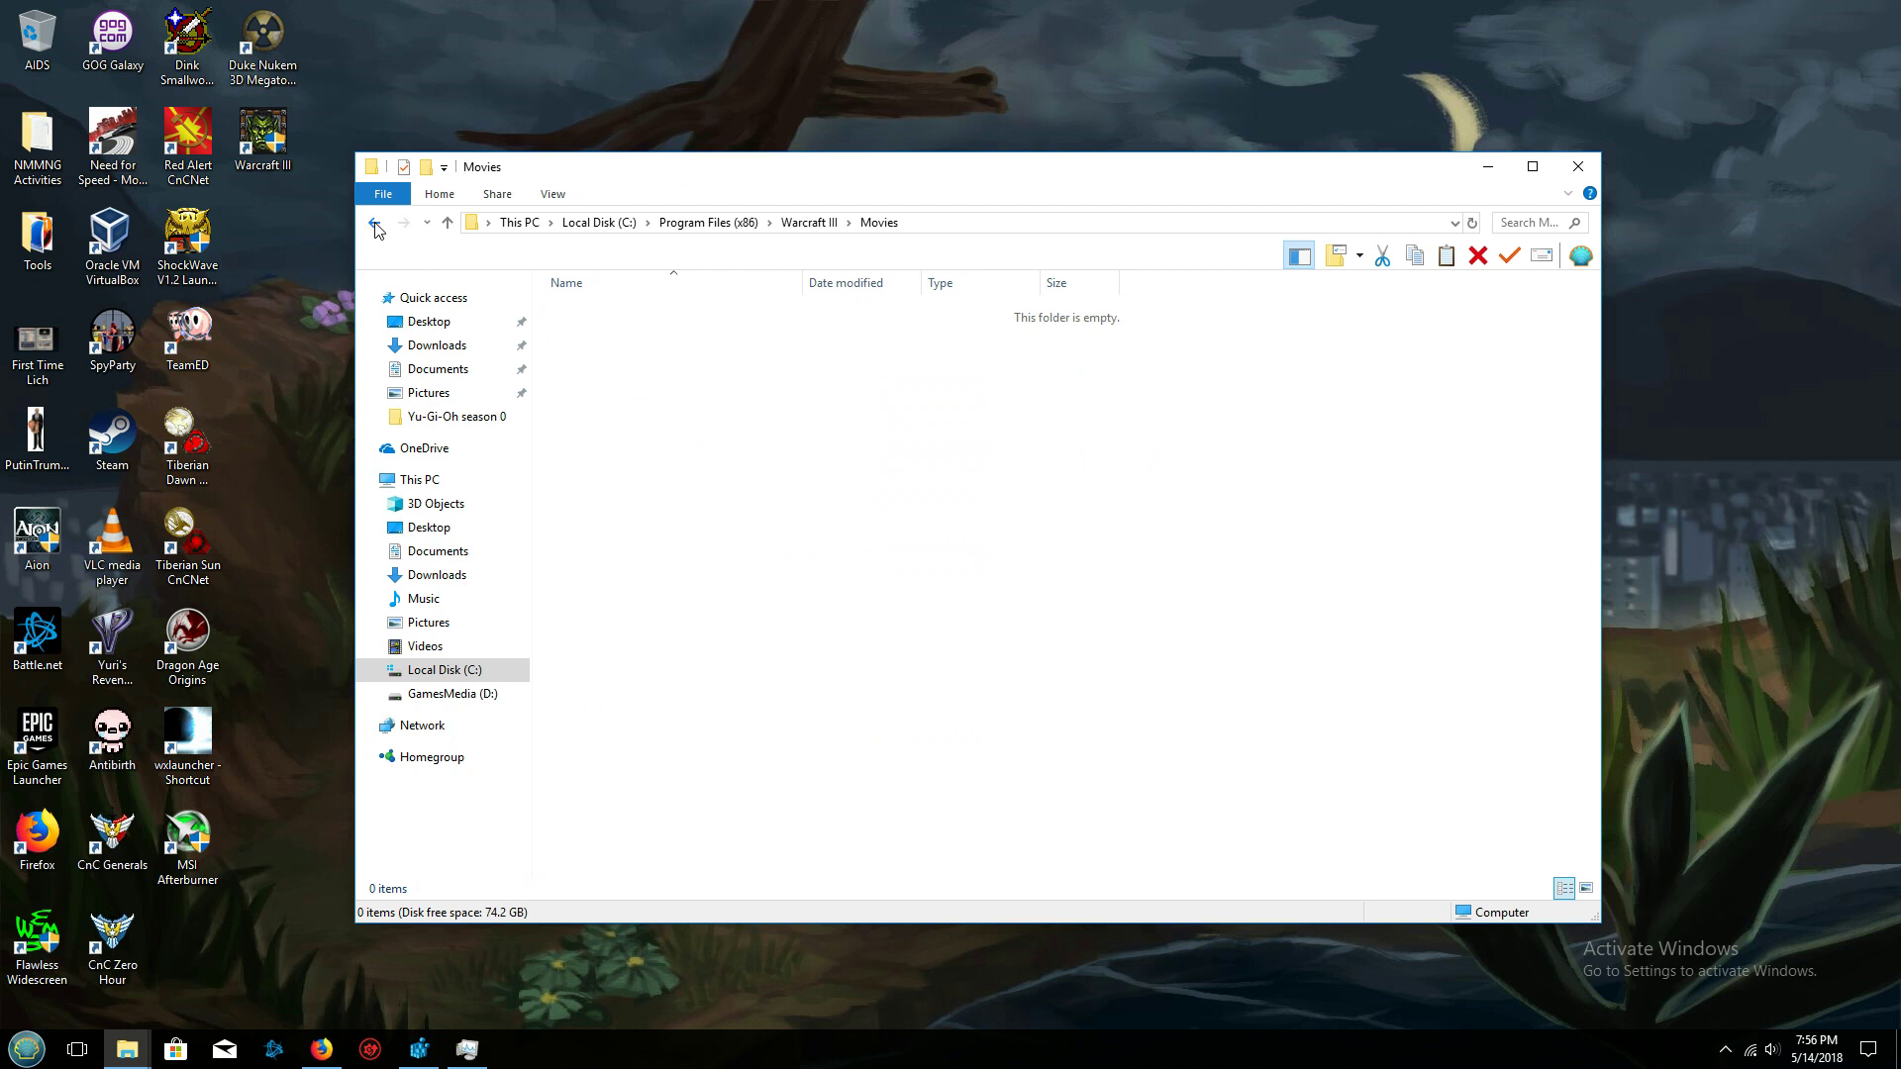
left_click(374, 224)
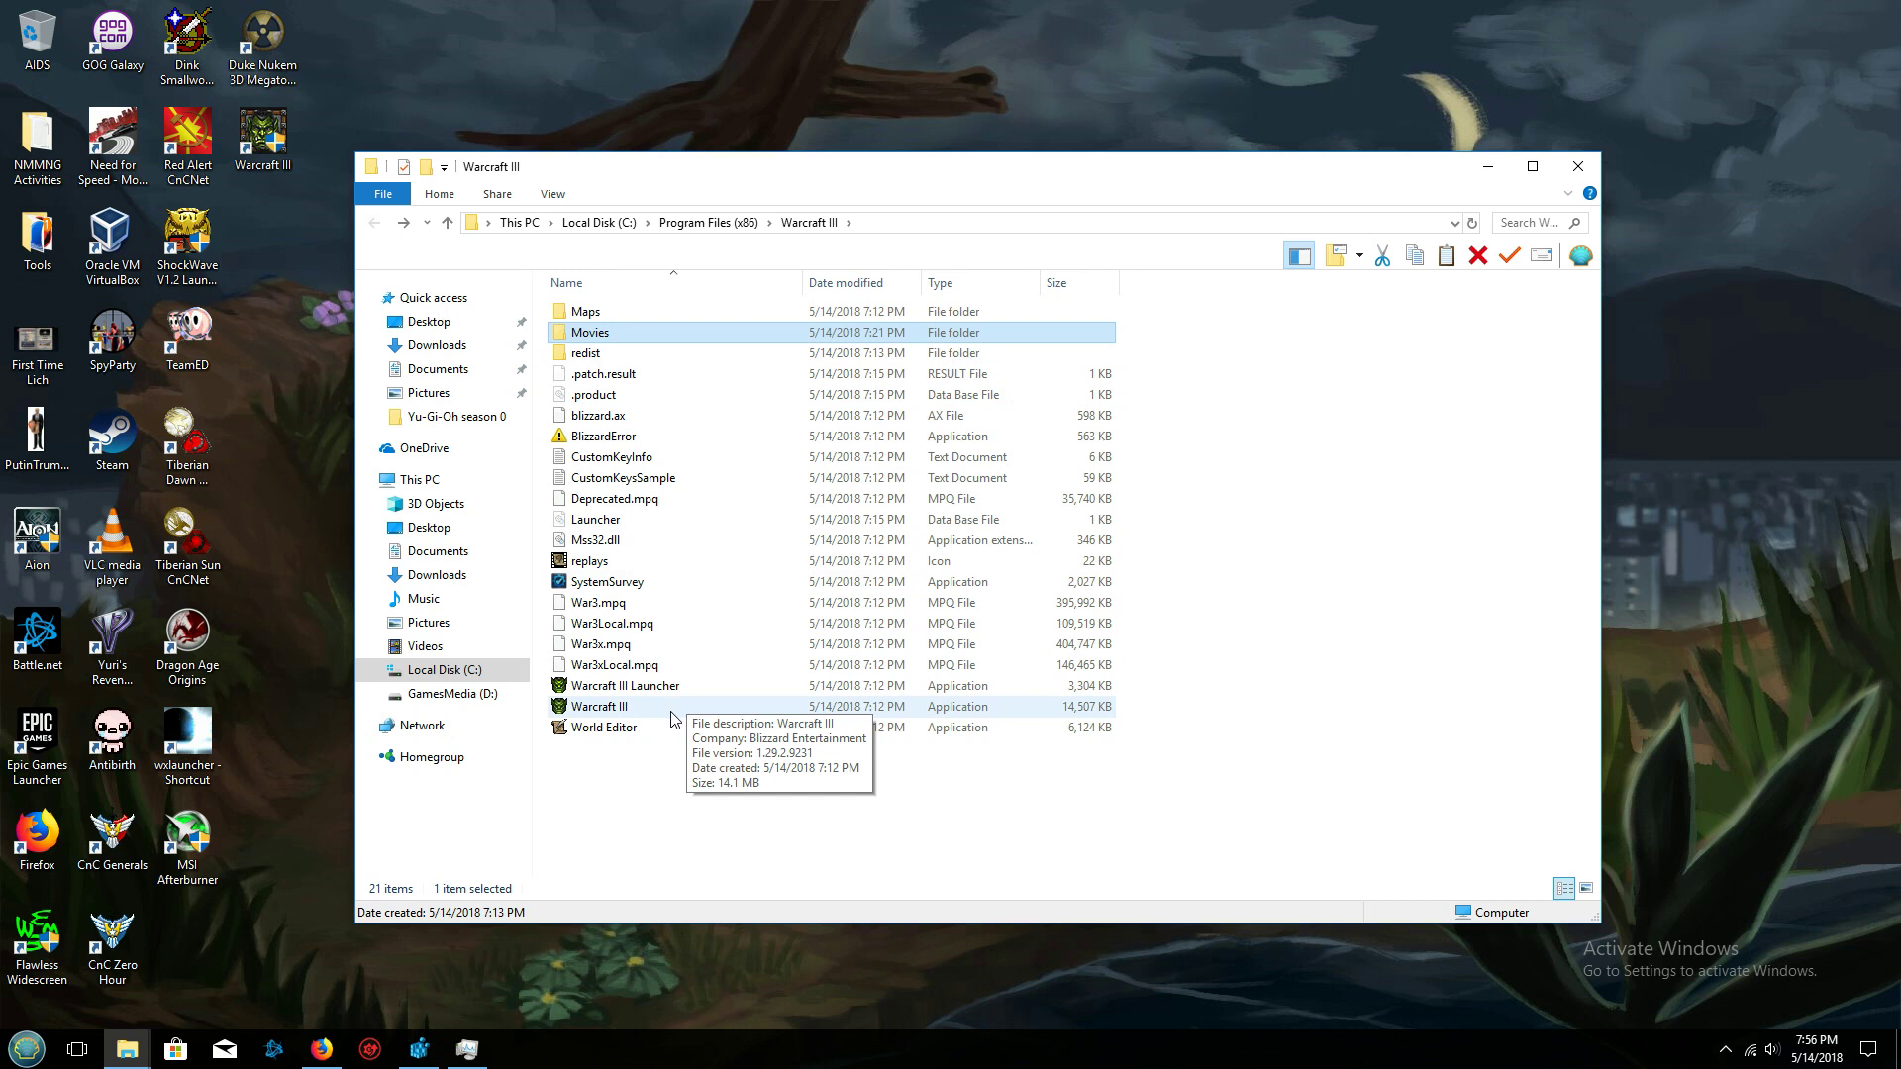
- Set Warcraft III.exe to Windows XP SP2 compatibility, run as administrator, fullscreen optimizations disabled
right_click(607, 711)
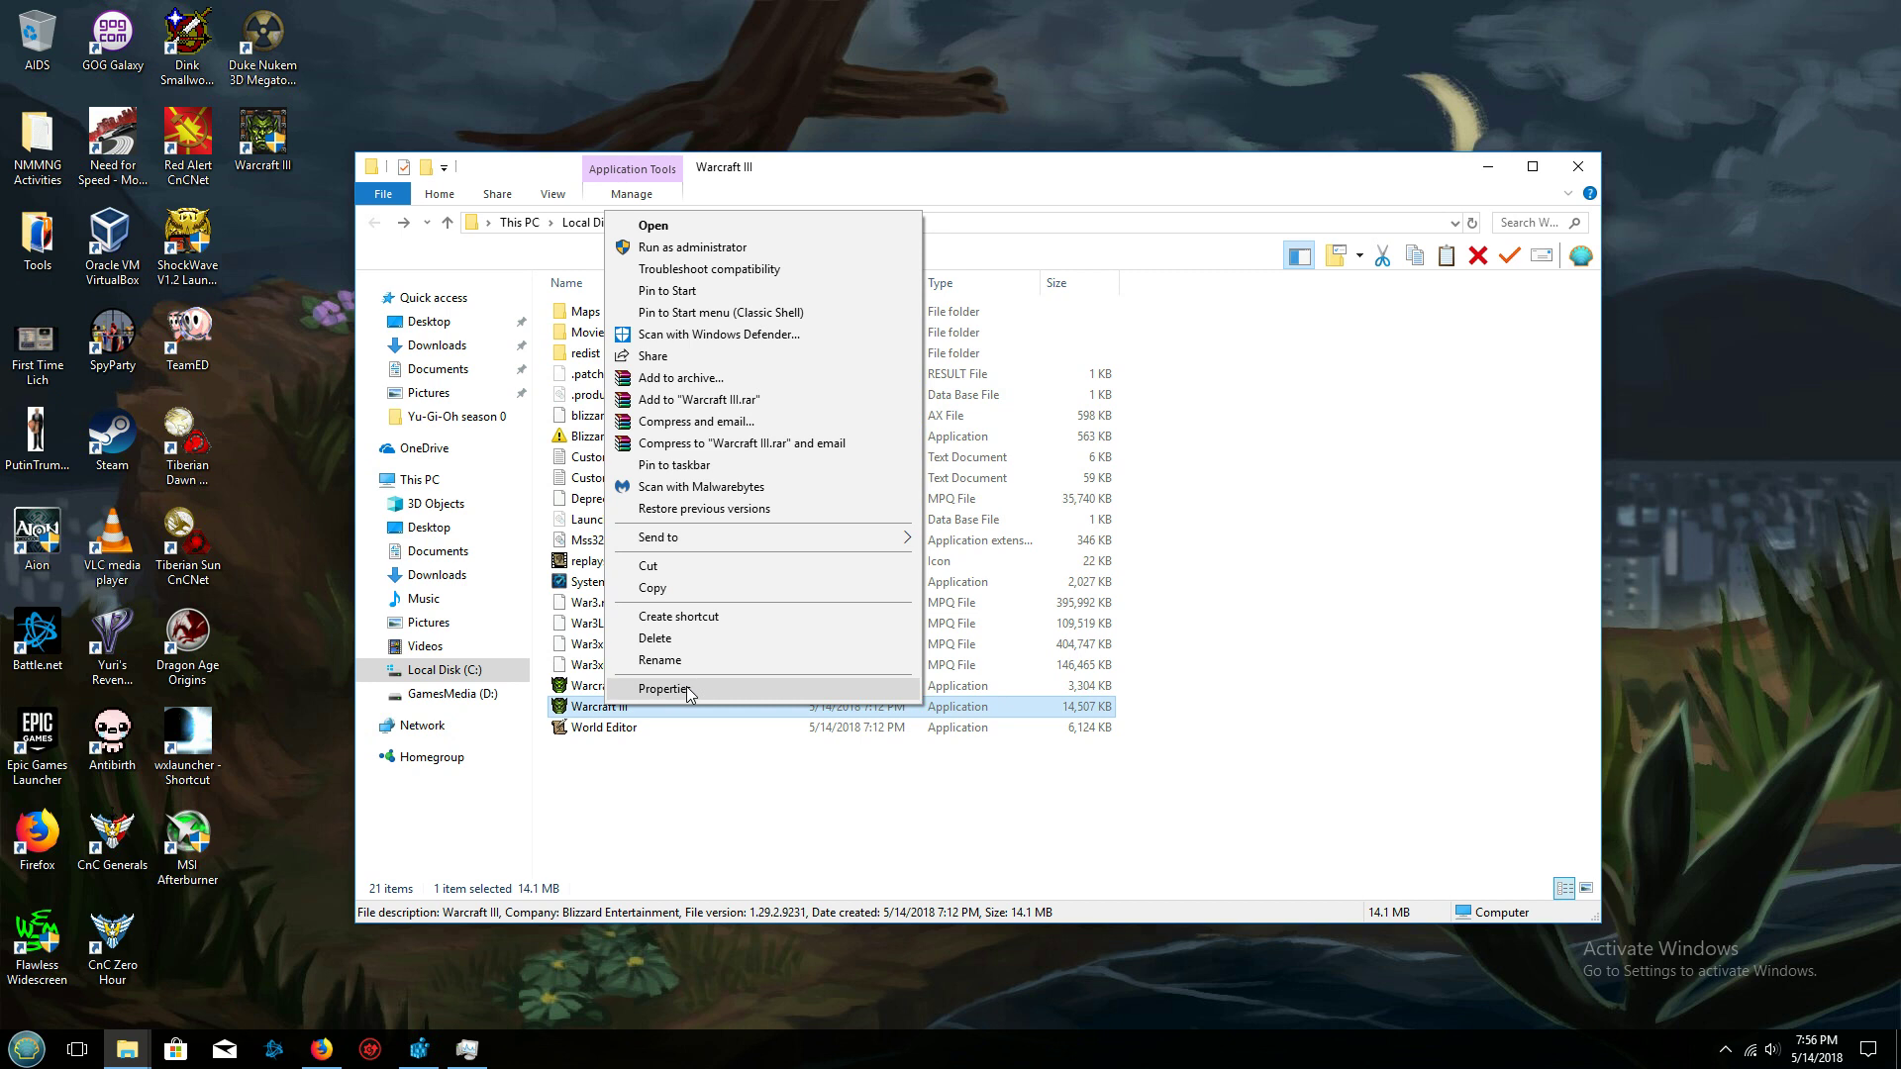
left_click(663, 688)
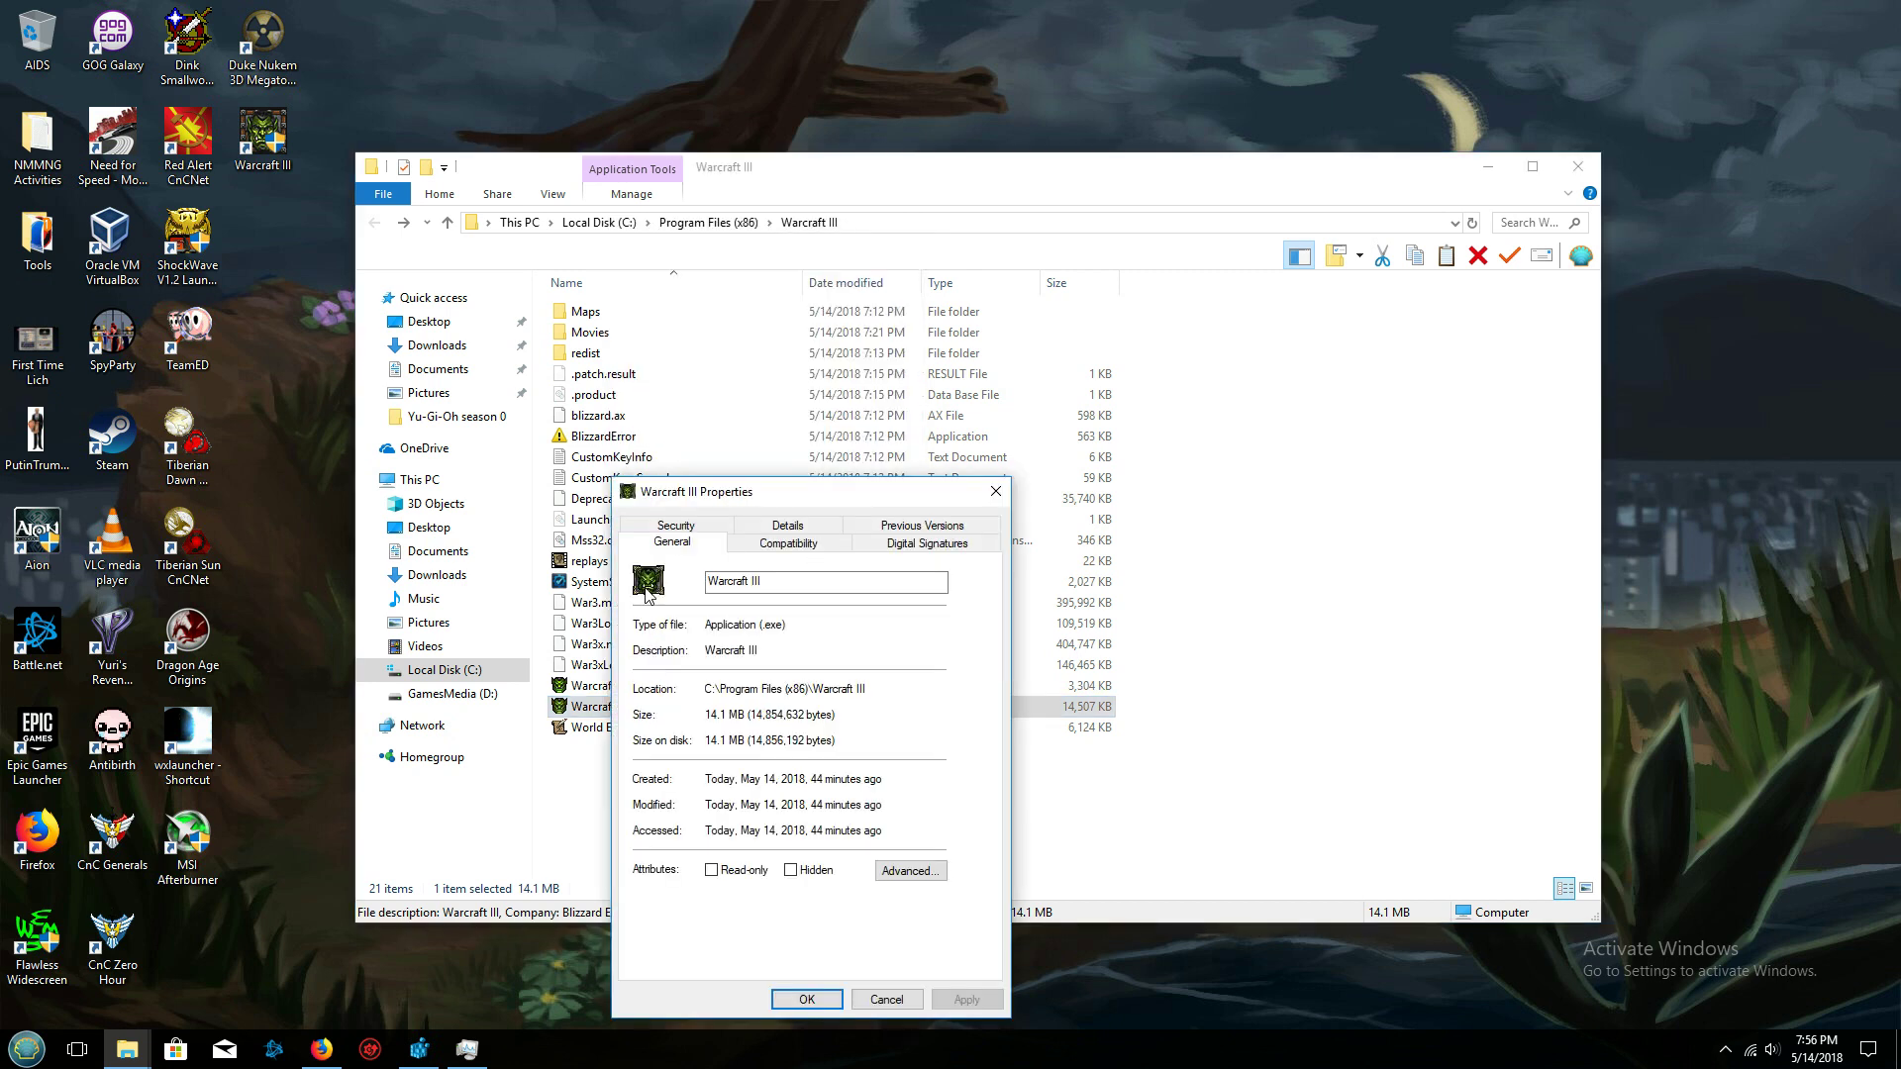
left_click(788, 551)
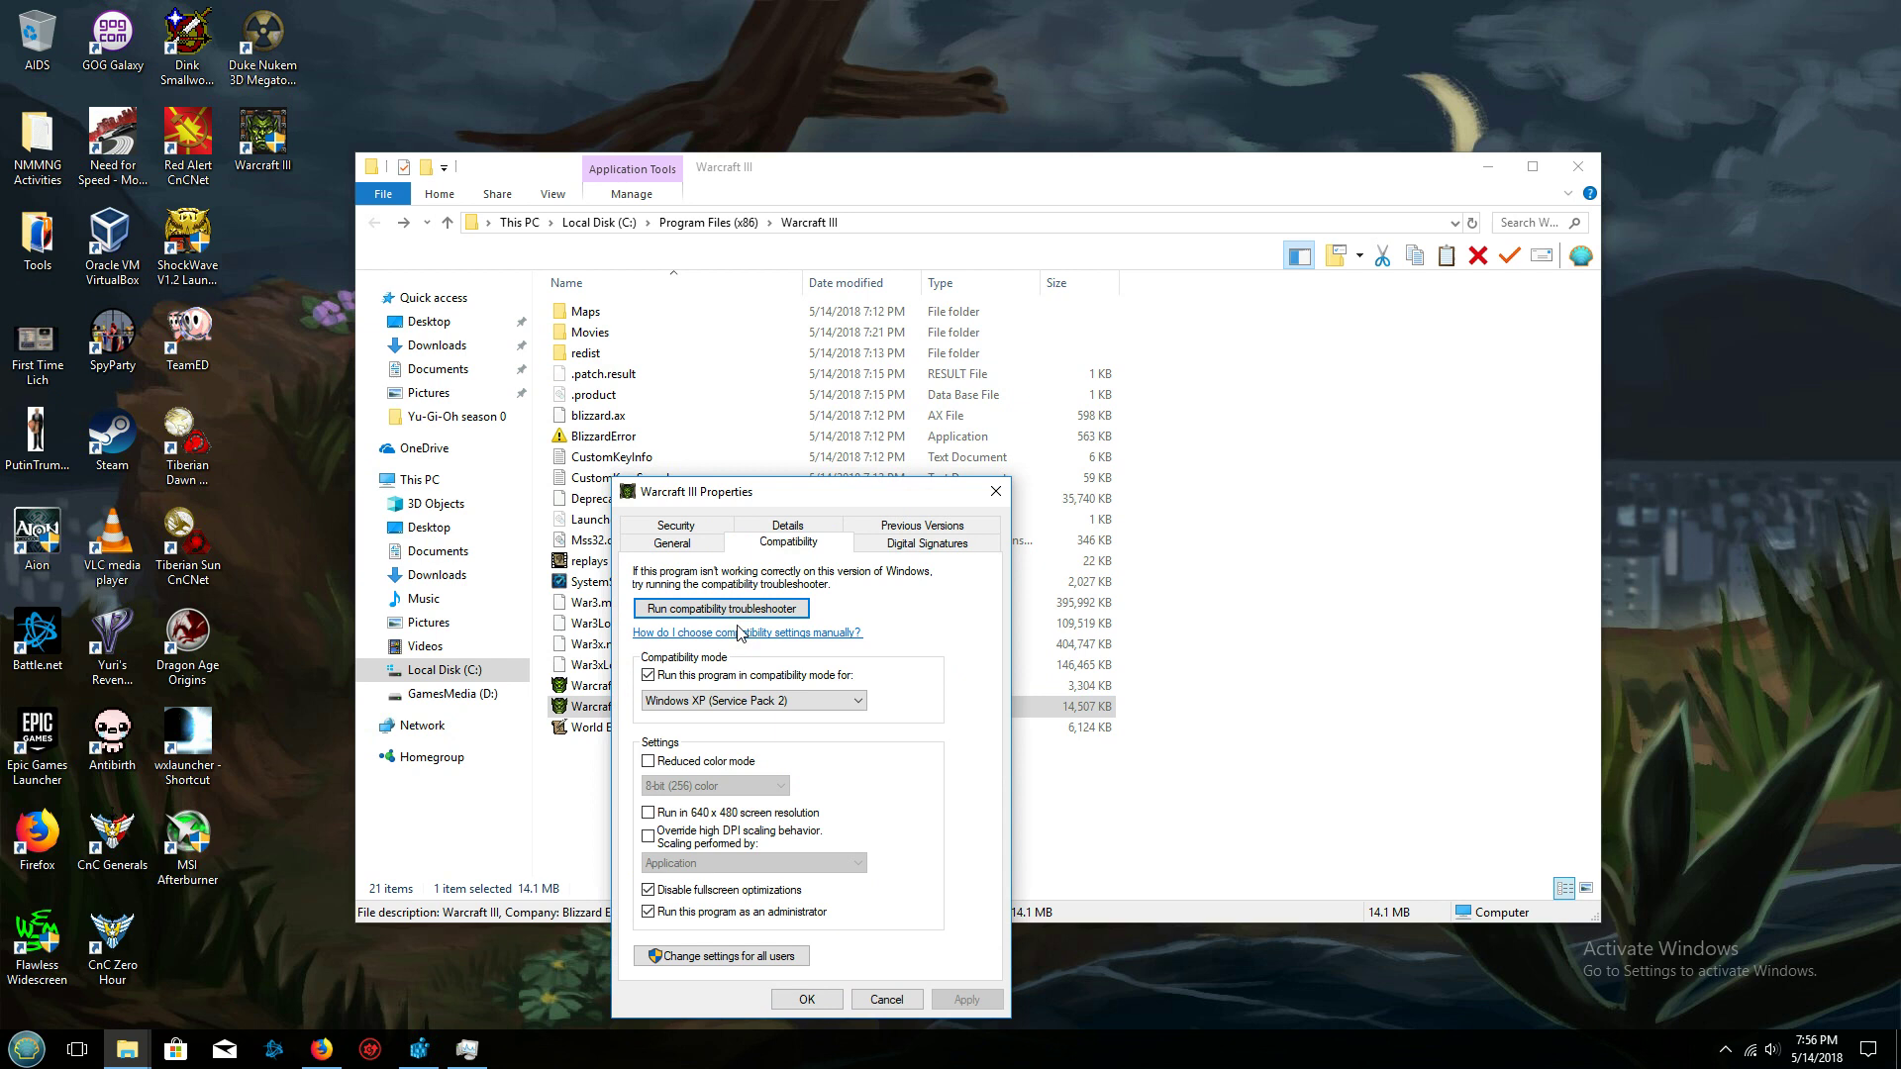
left_click_drag(806, 495, 1025, 144)
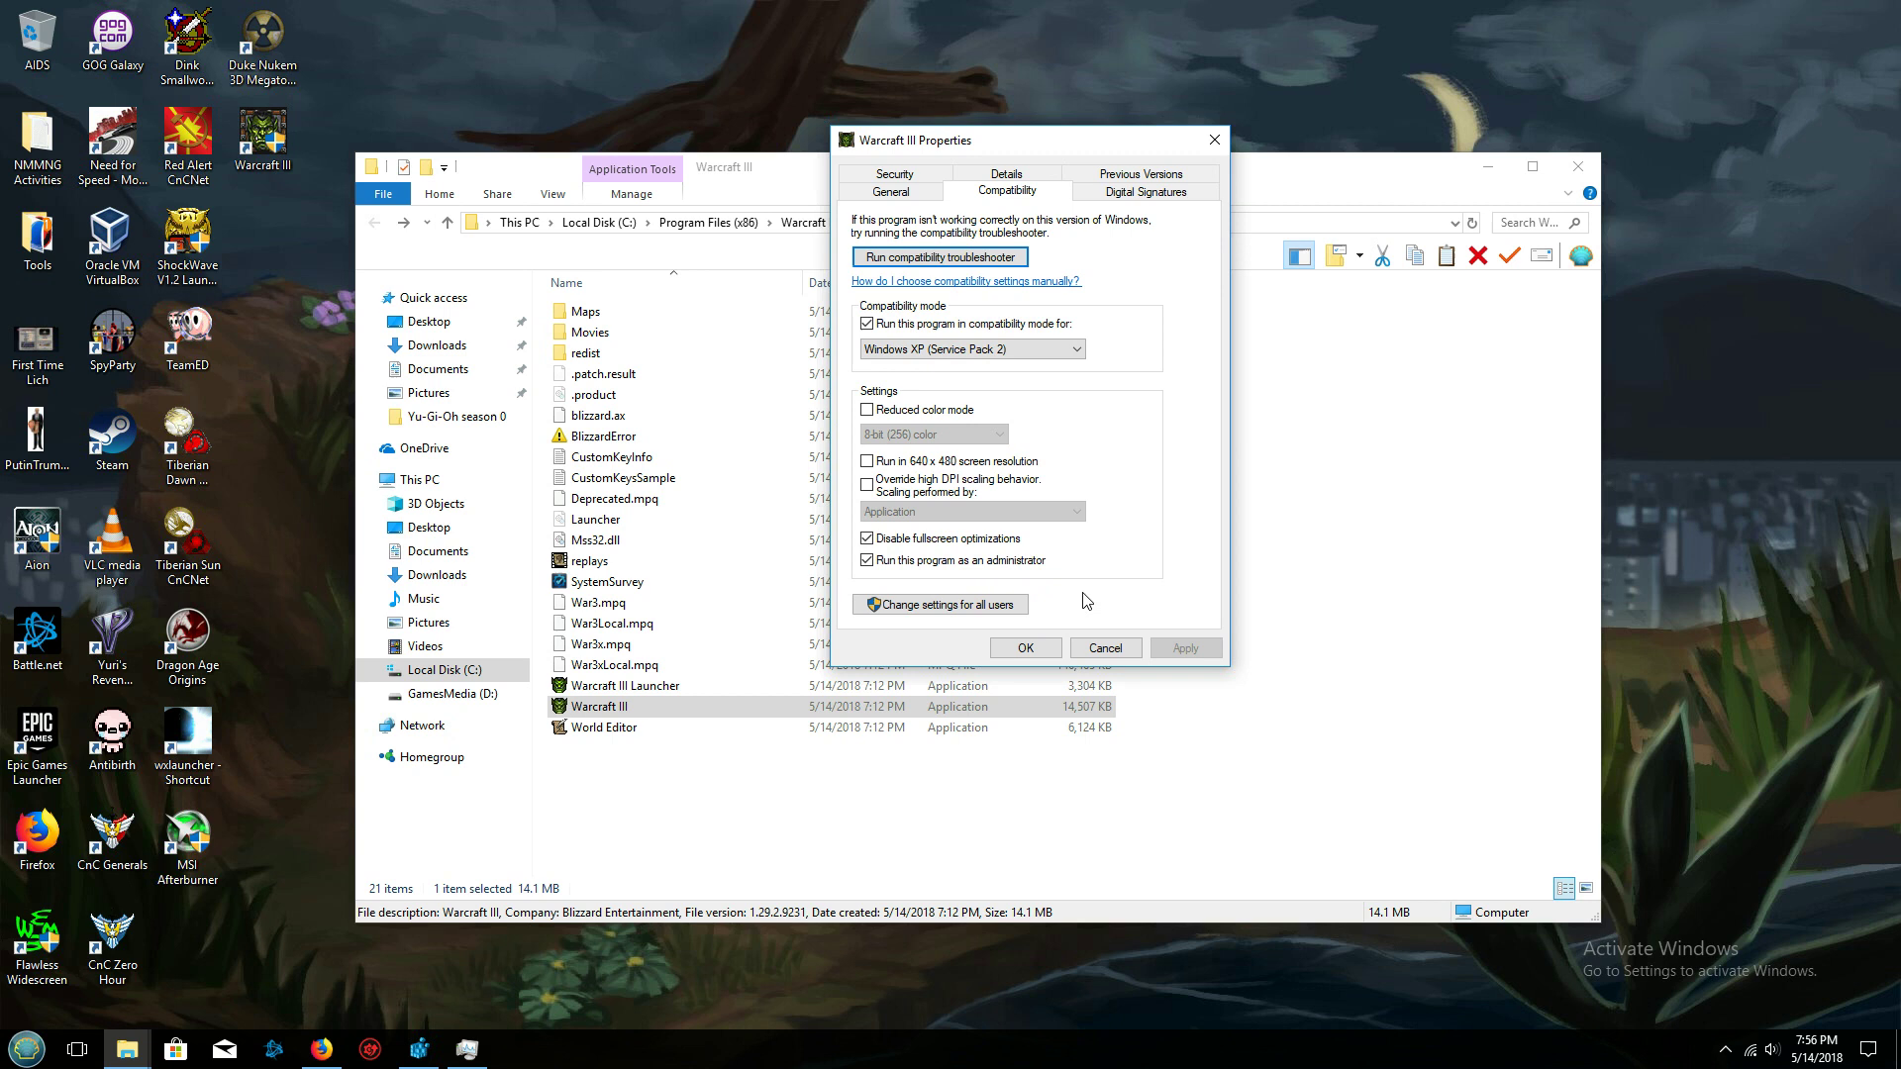
left_click(1040, 653)
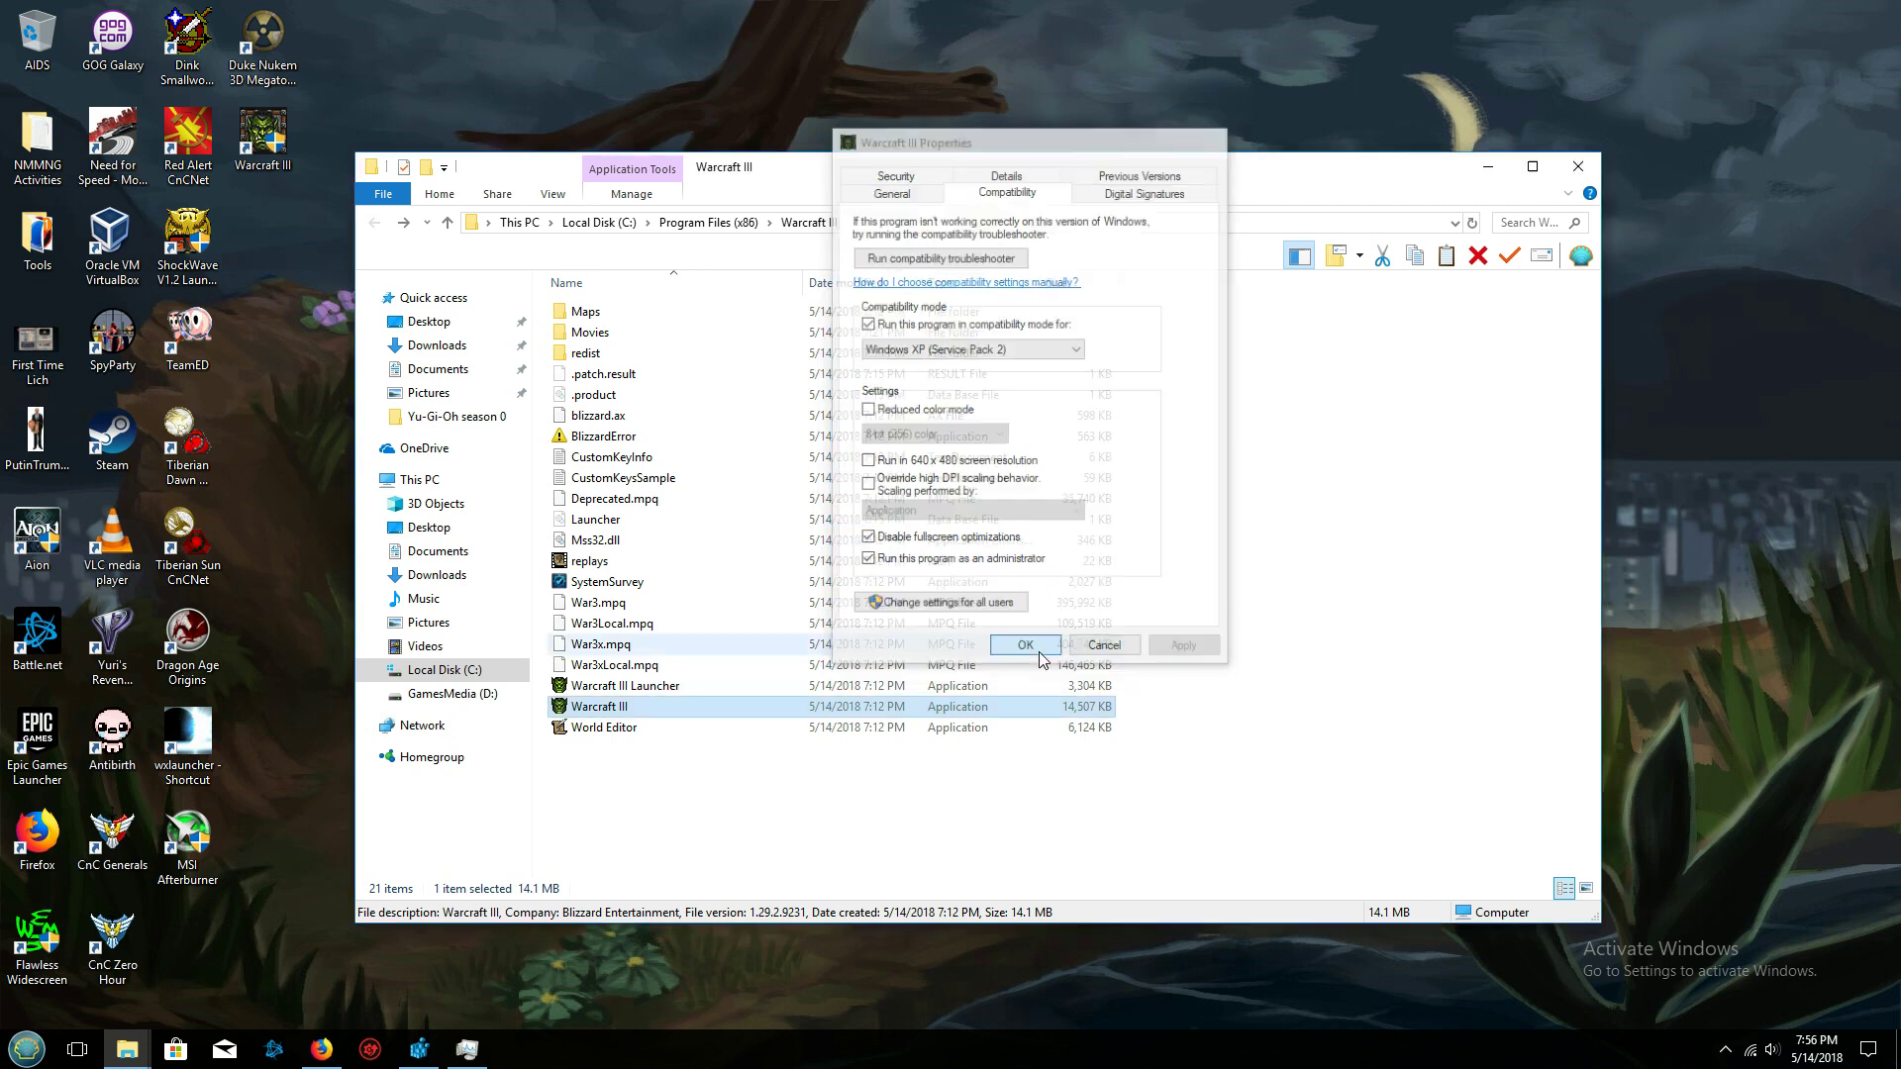
- Launch Registry Editor by searching for regedit from the Start menu
left_click(27, 1049)
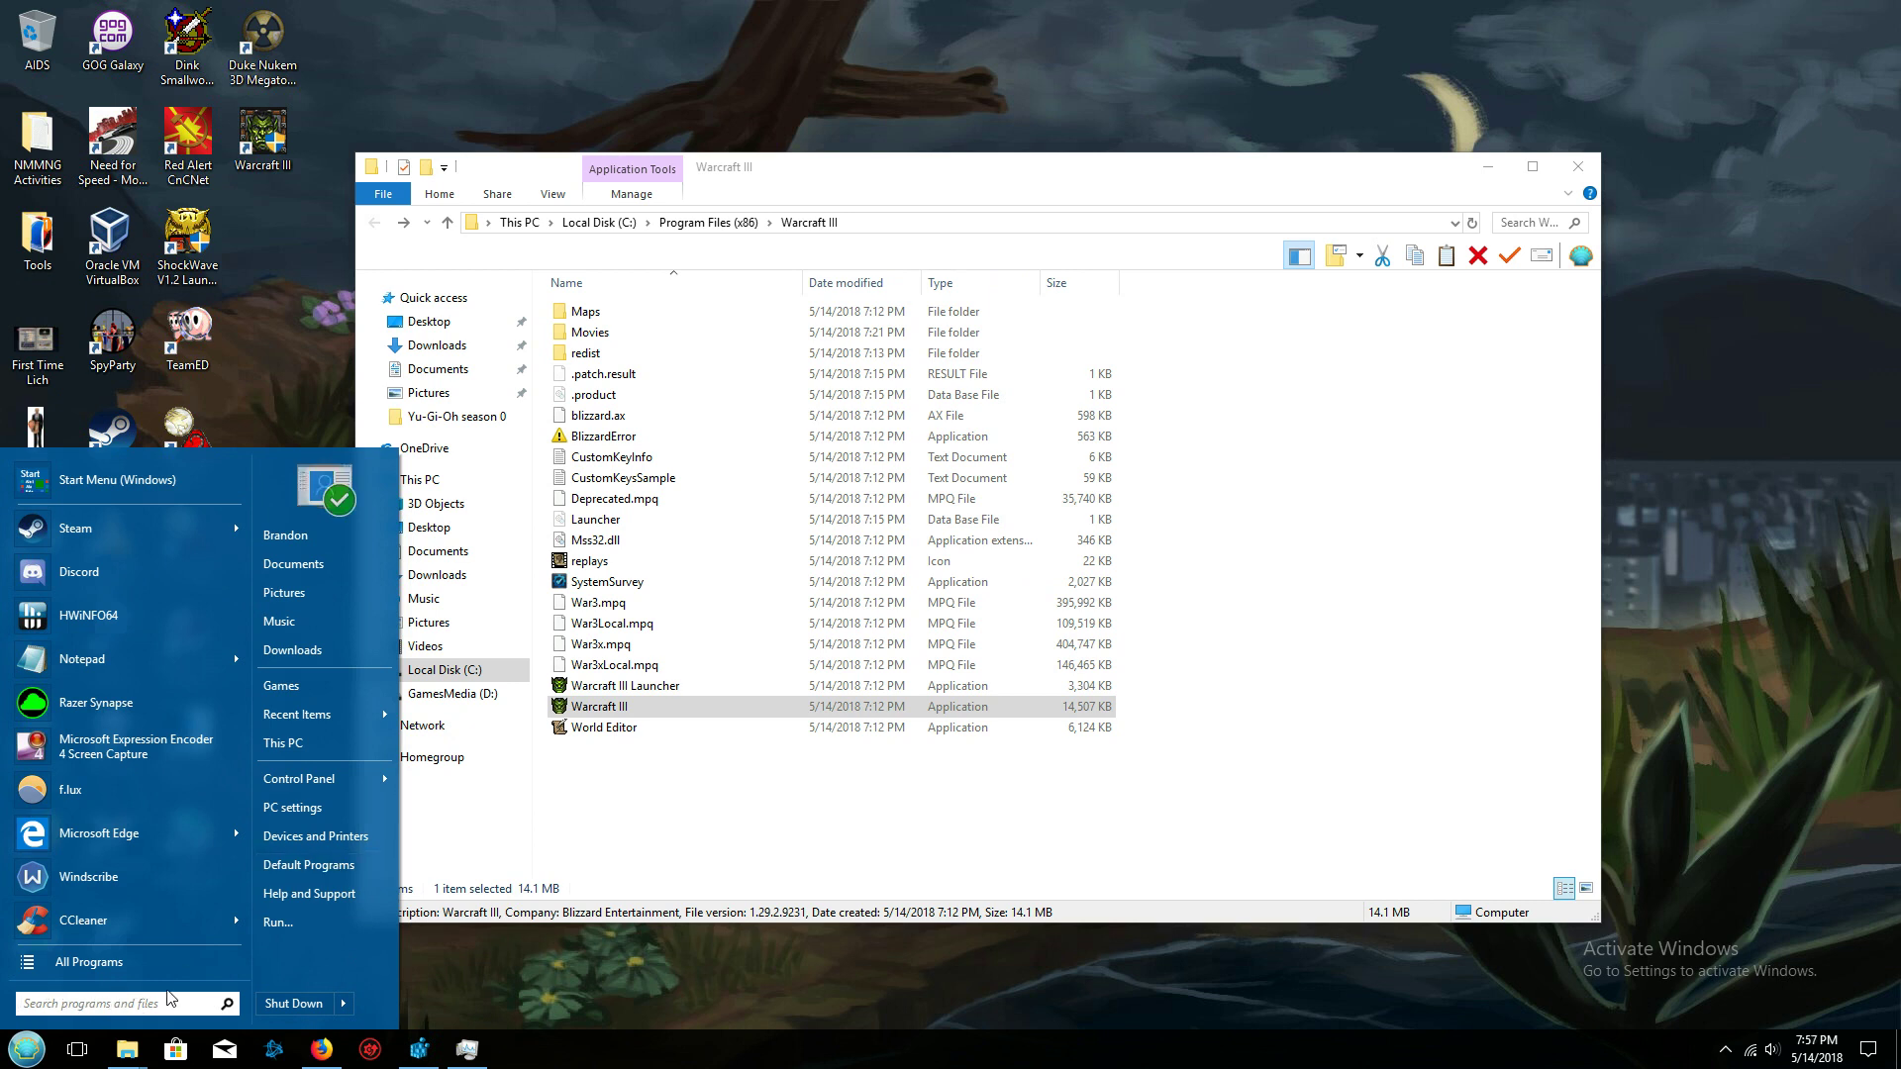
type("reg")
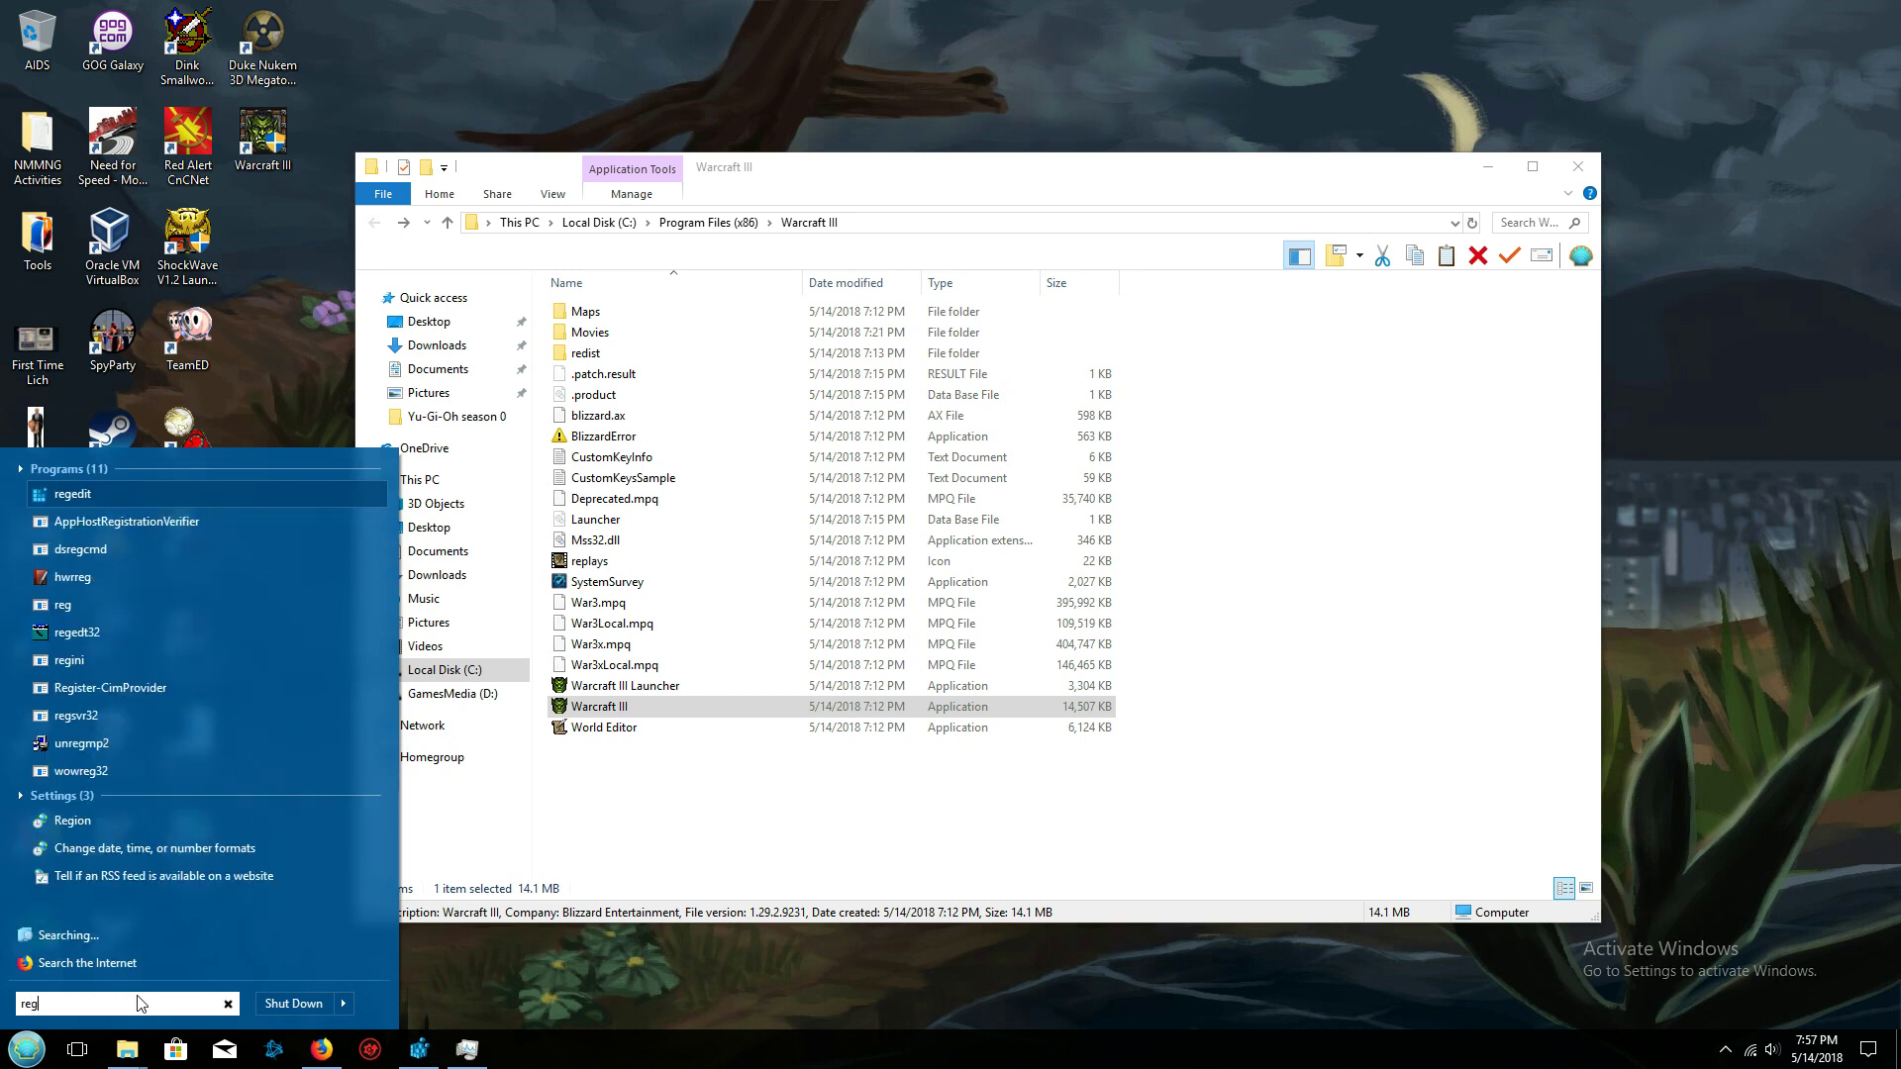
type("edit")
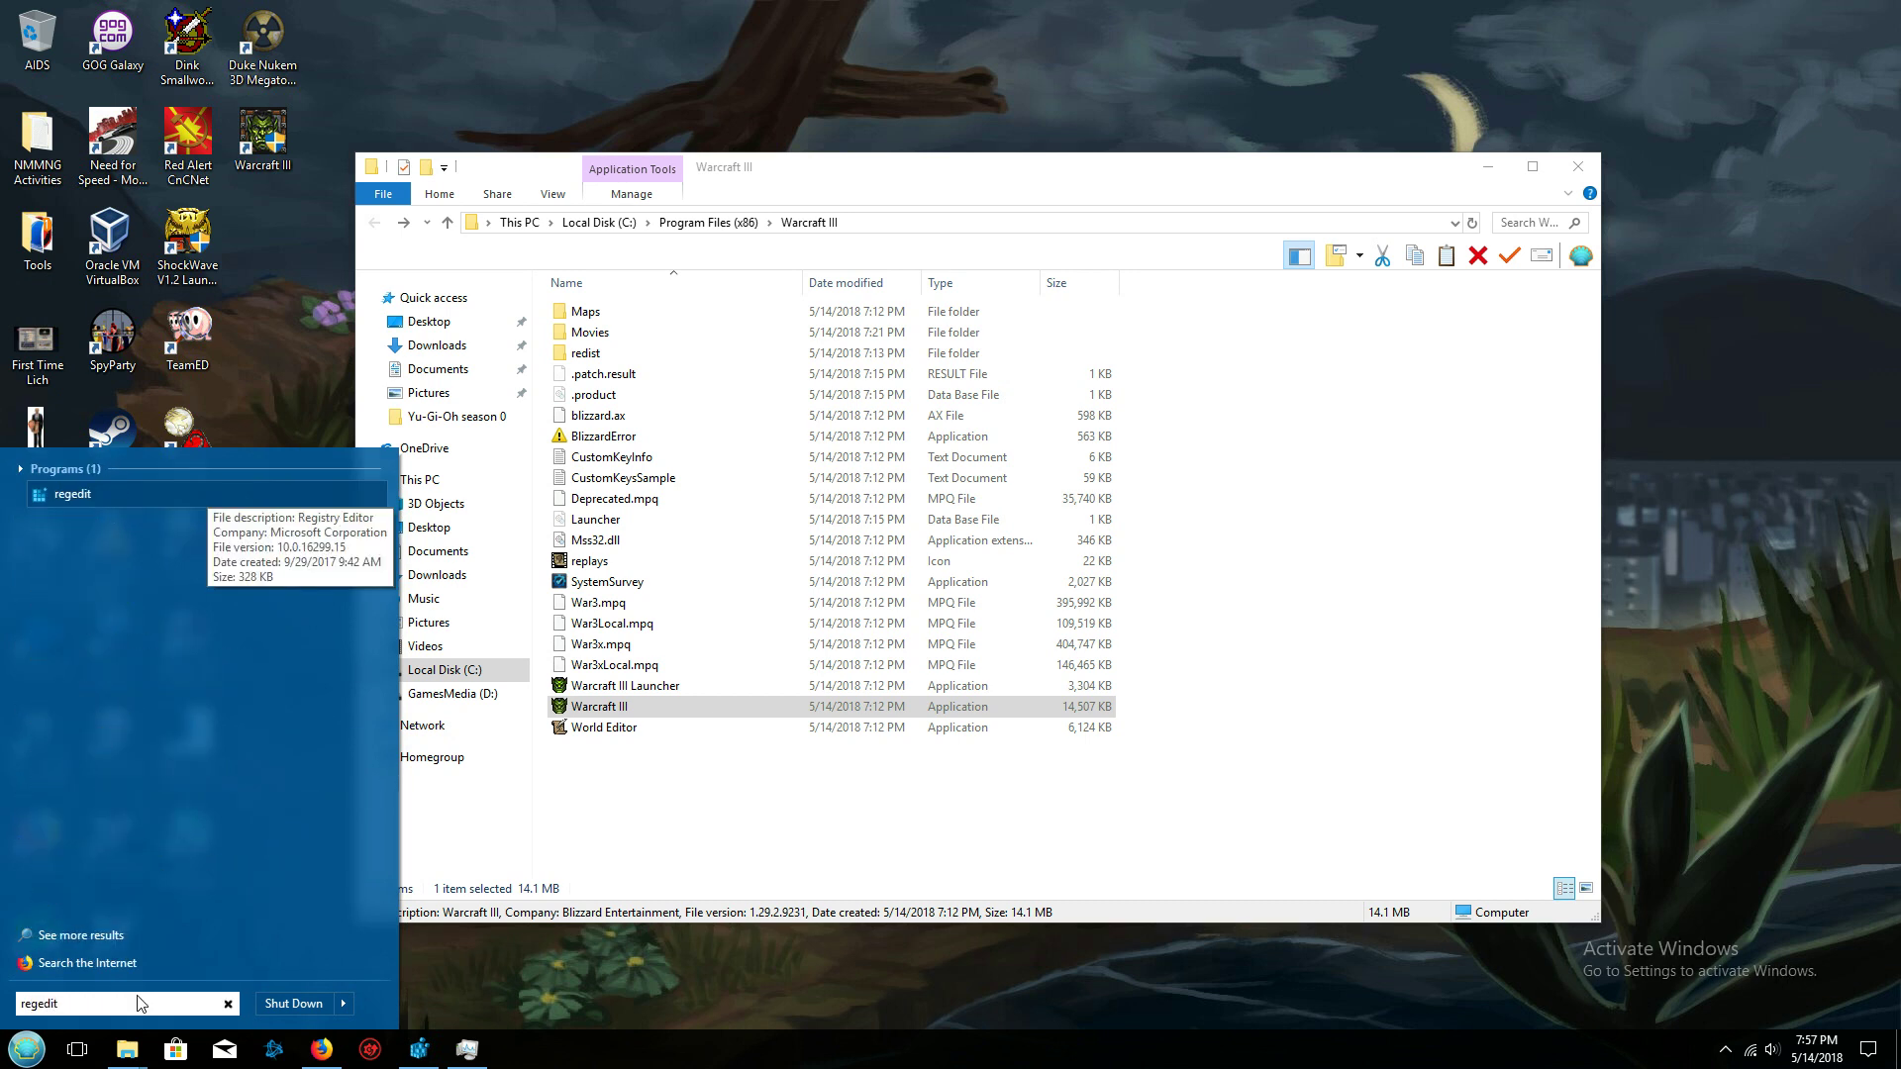
key("Return")
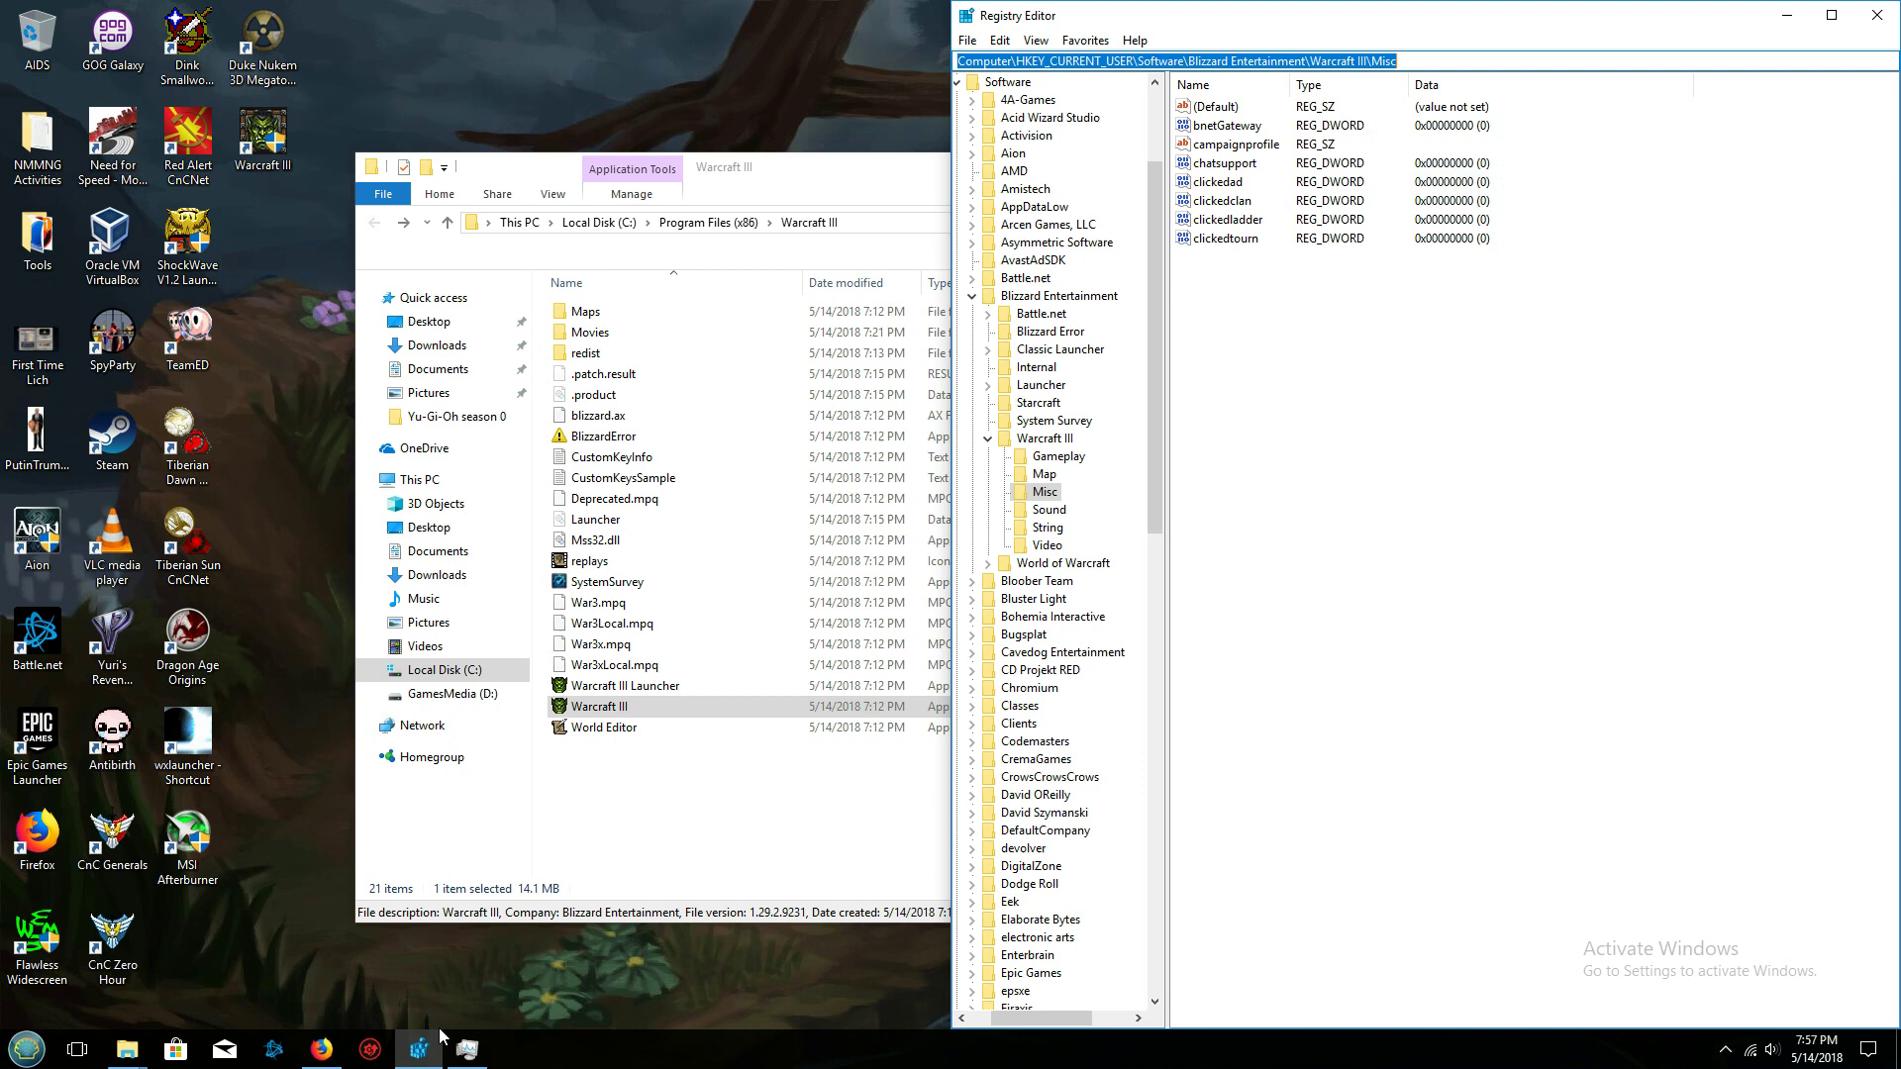
- Navigate to HKCU\Software\Blizzard Entertainment\Warcraft III\Misc and enlarge the Registry Editor window
scroll(1149, 382, "up", 4)
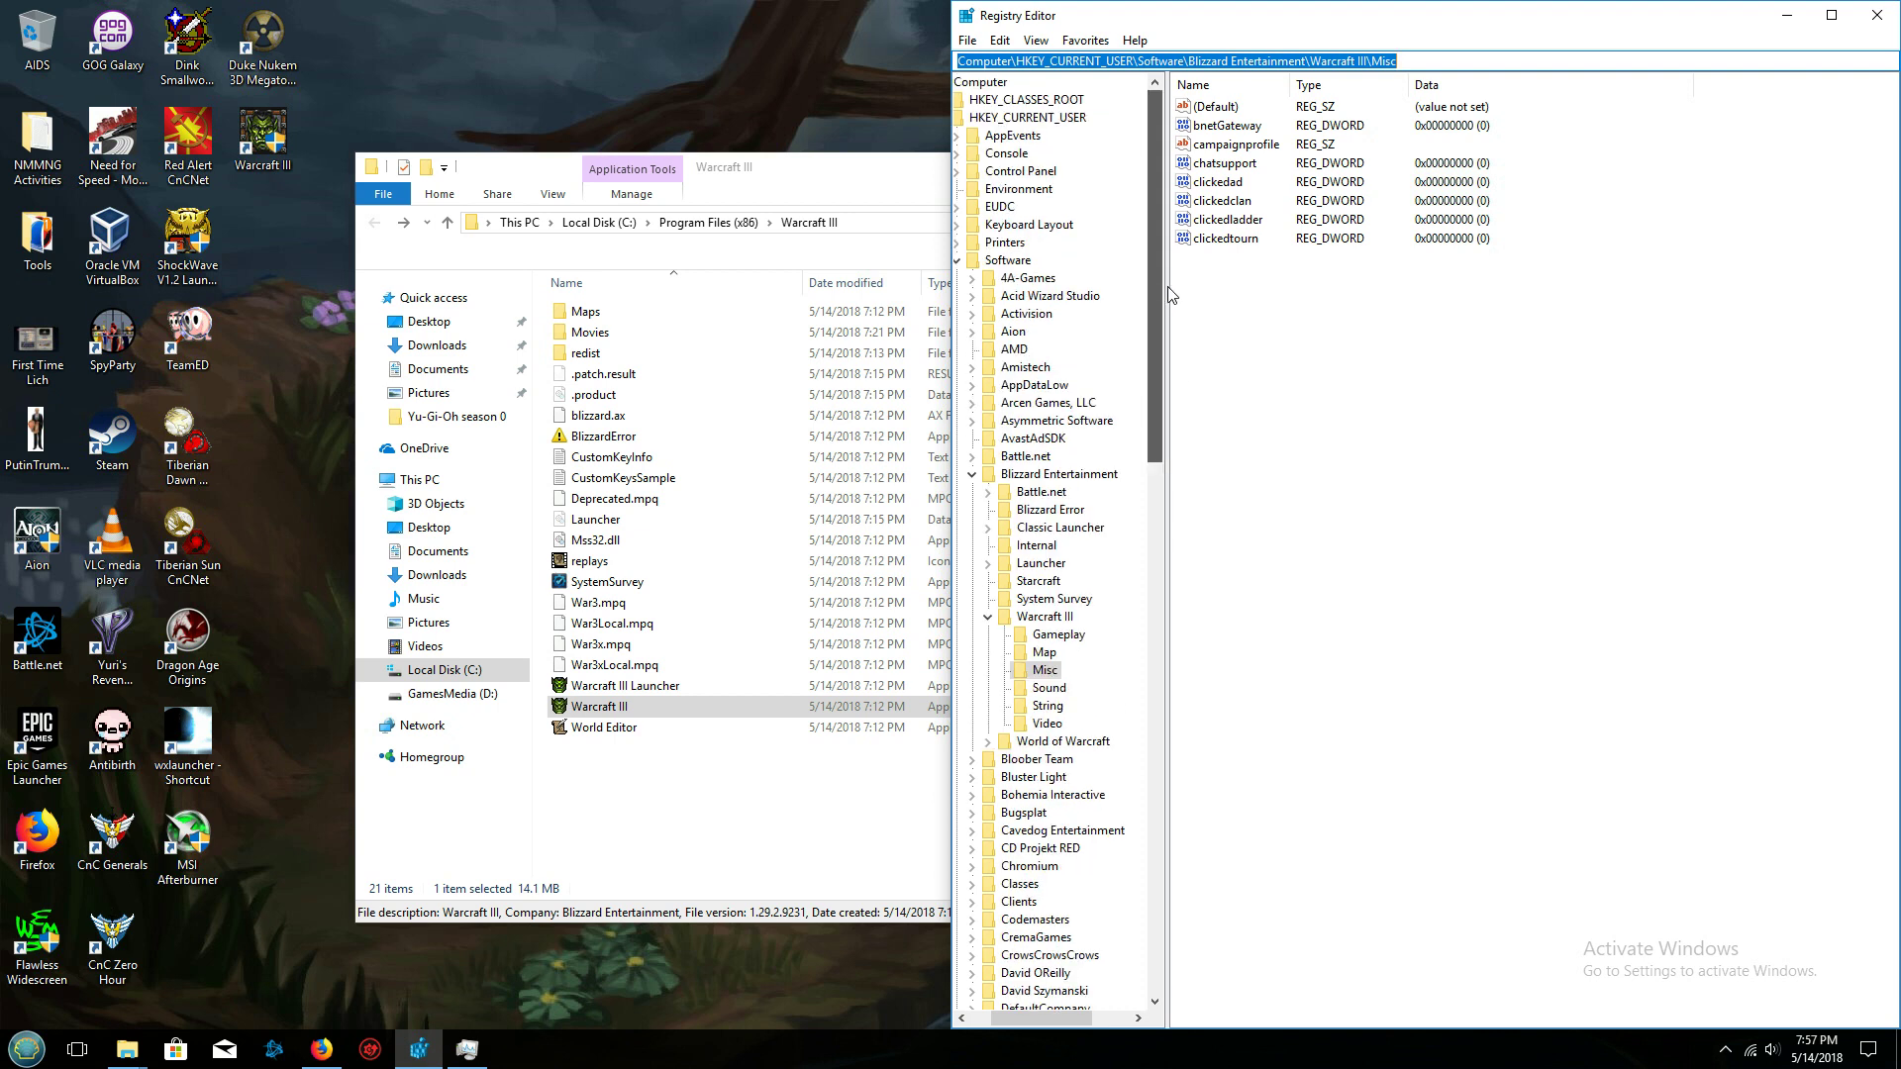
left_click_drag(1127, 19, 1106, 19)
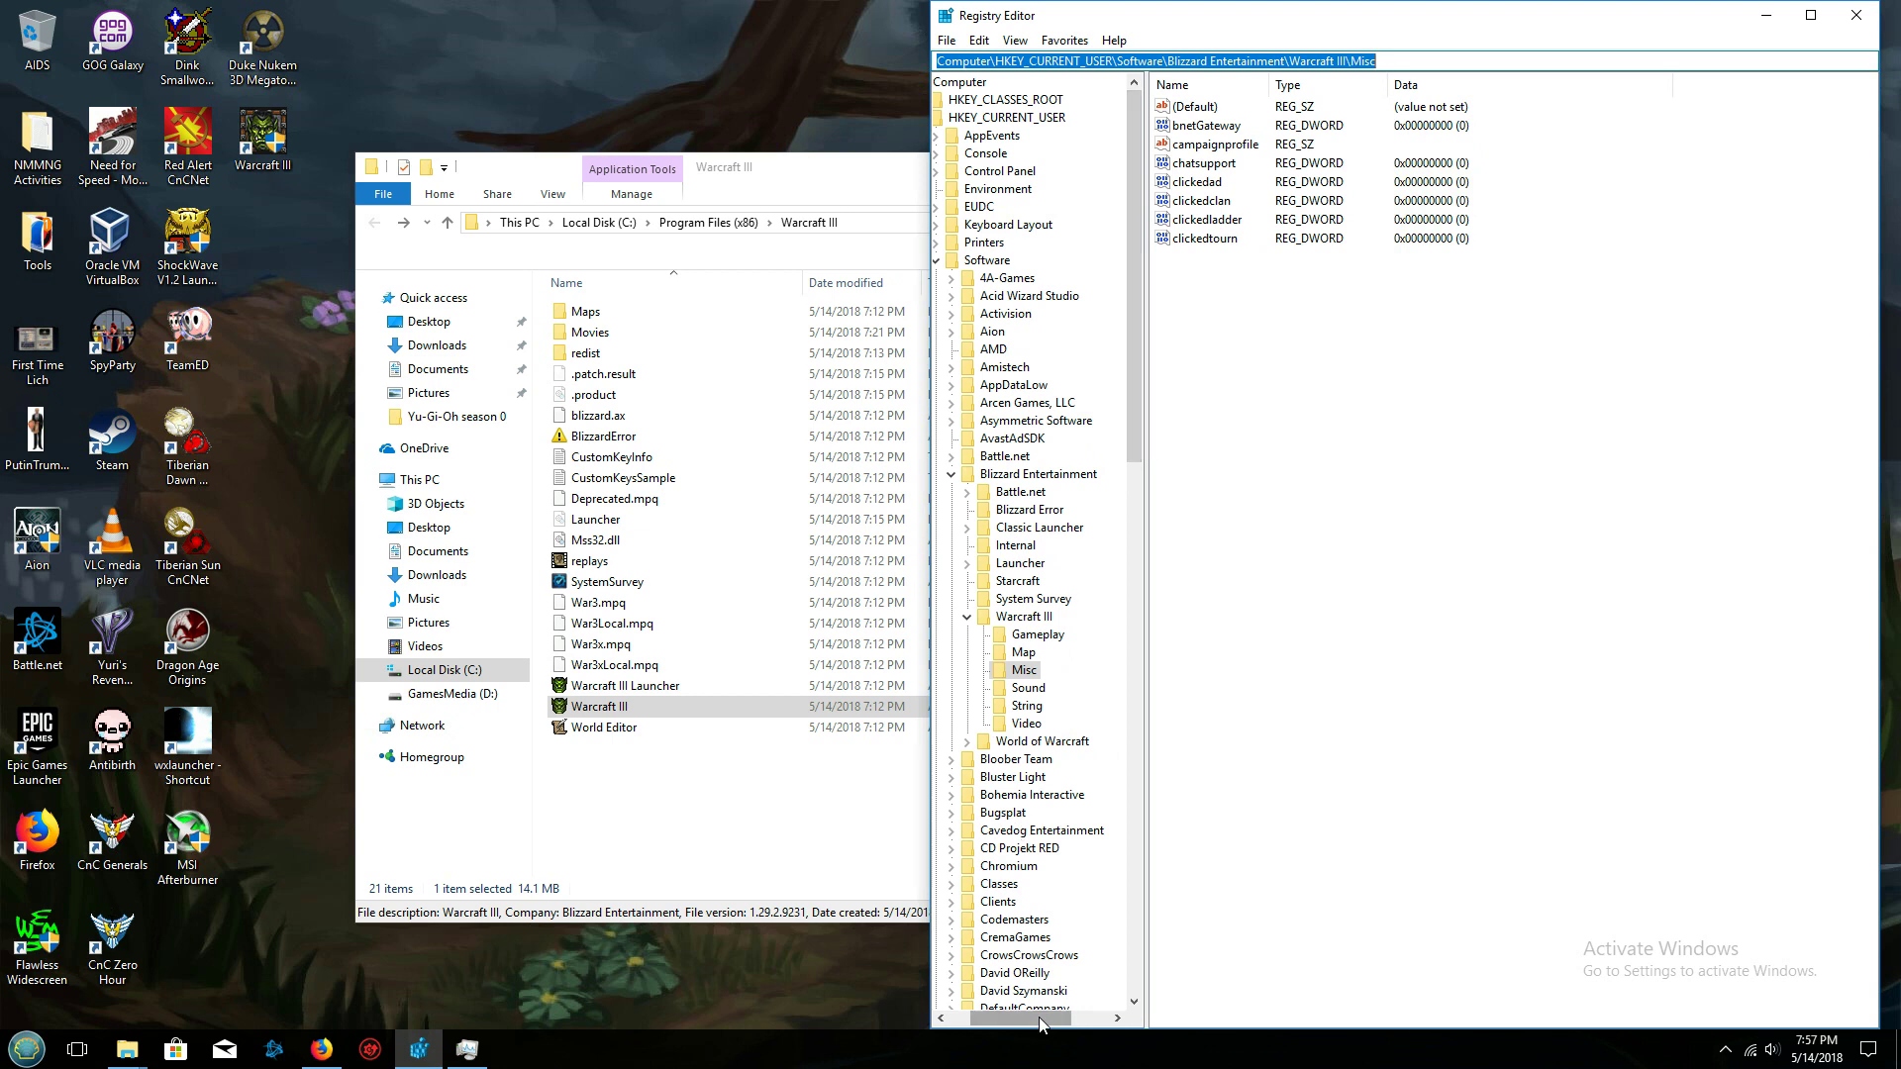
left_click_drag(1040, 1018, 1015, 1020)
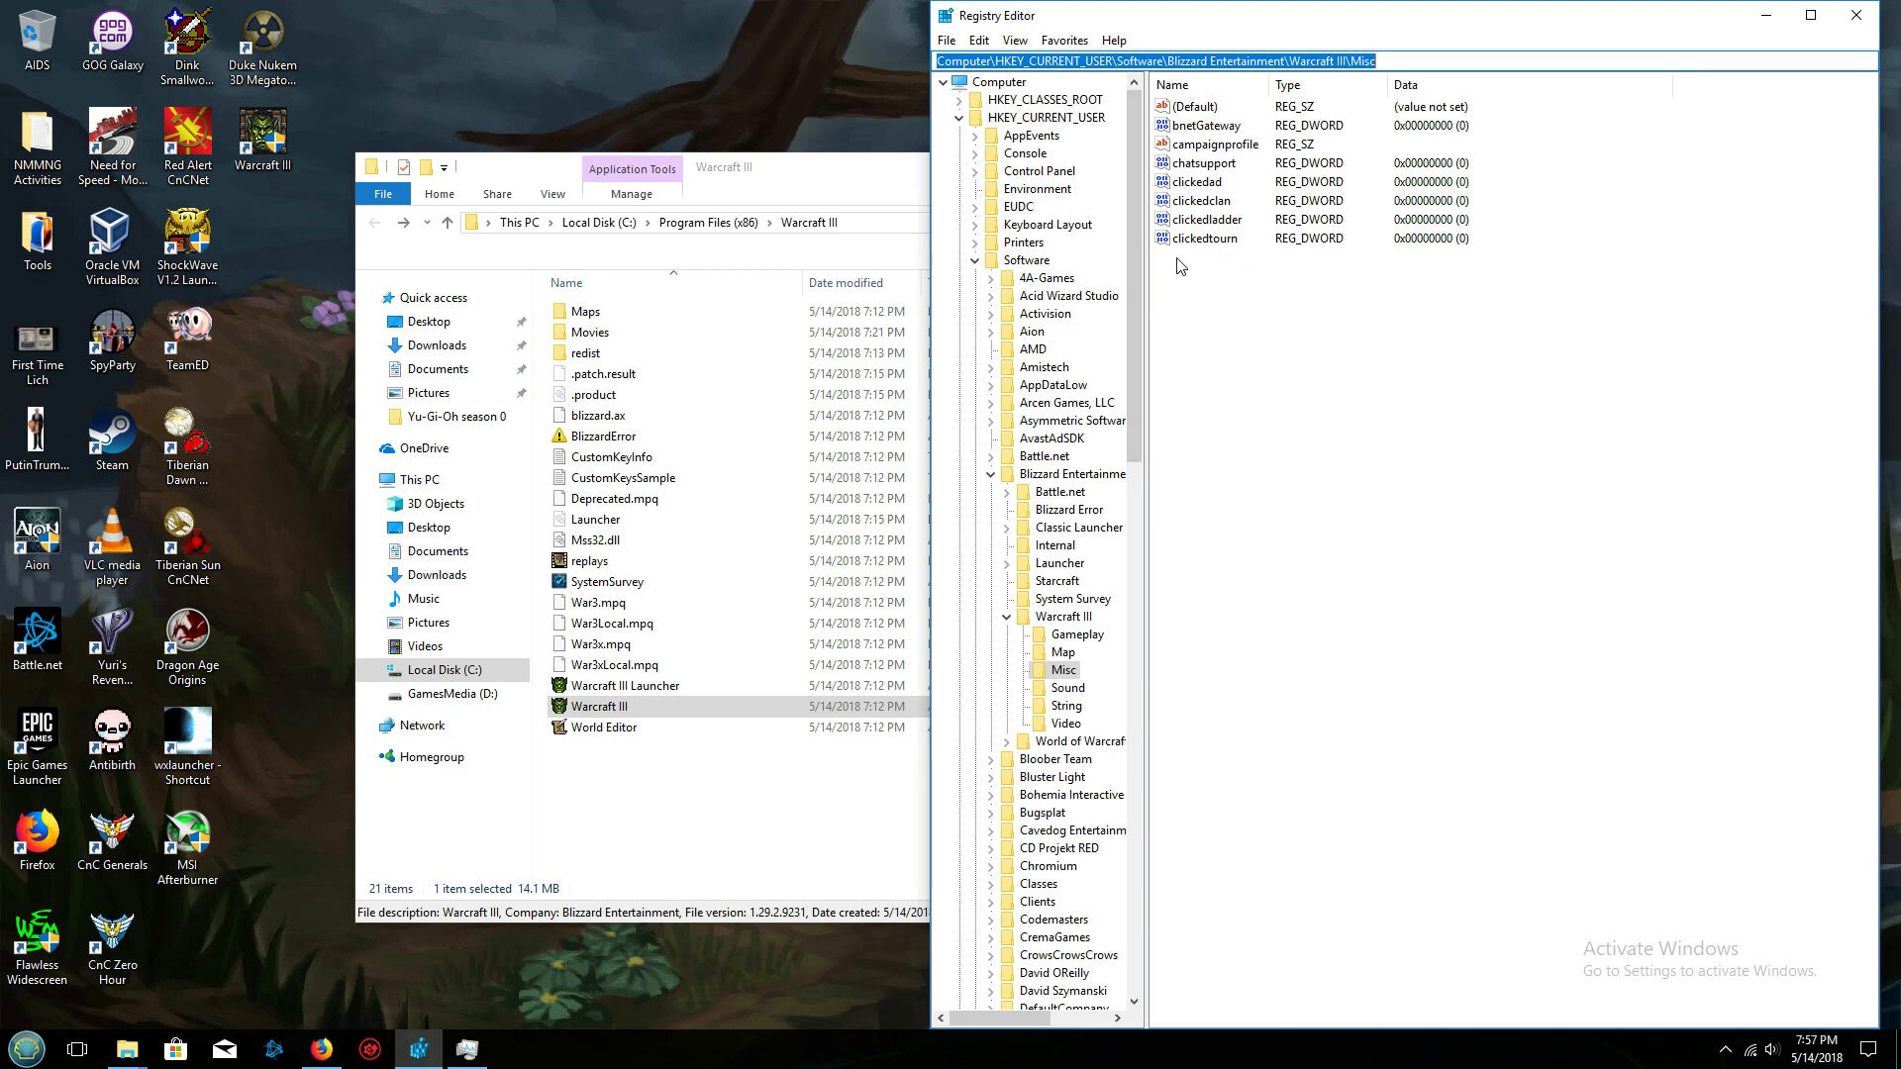
left_click_drag(1218, 20, 496, 124)
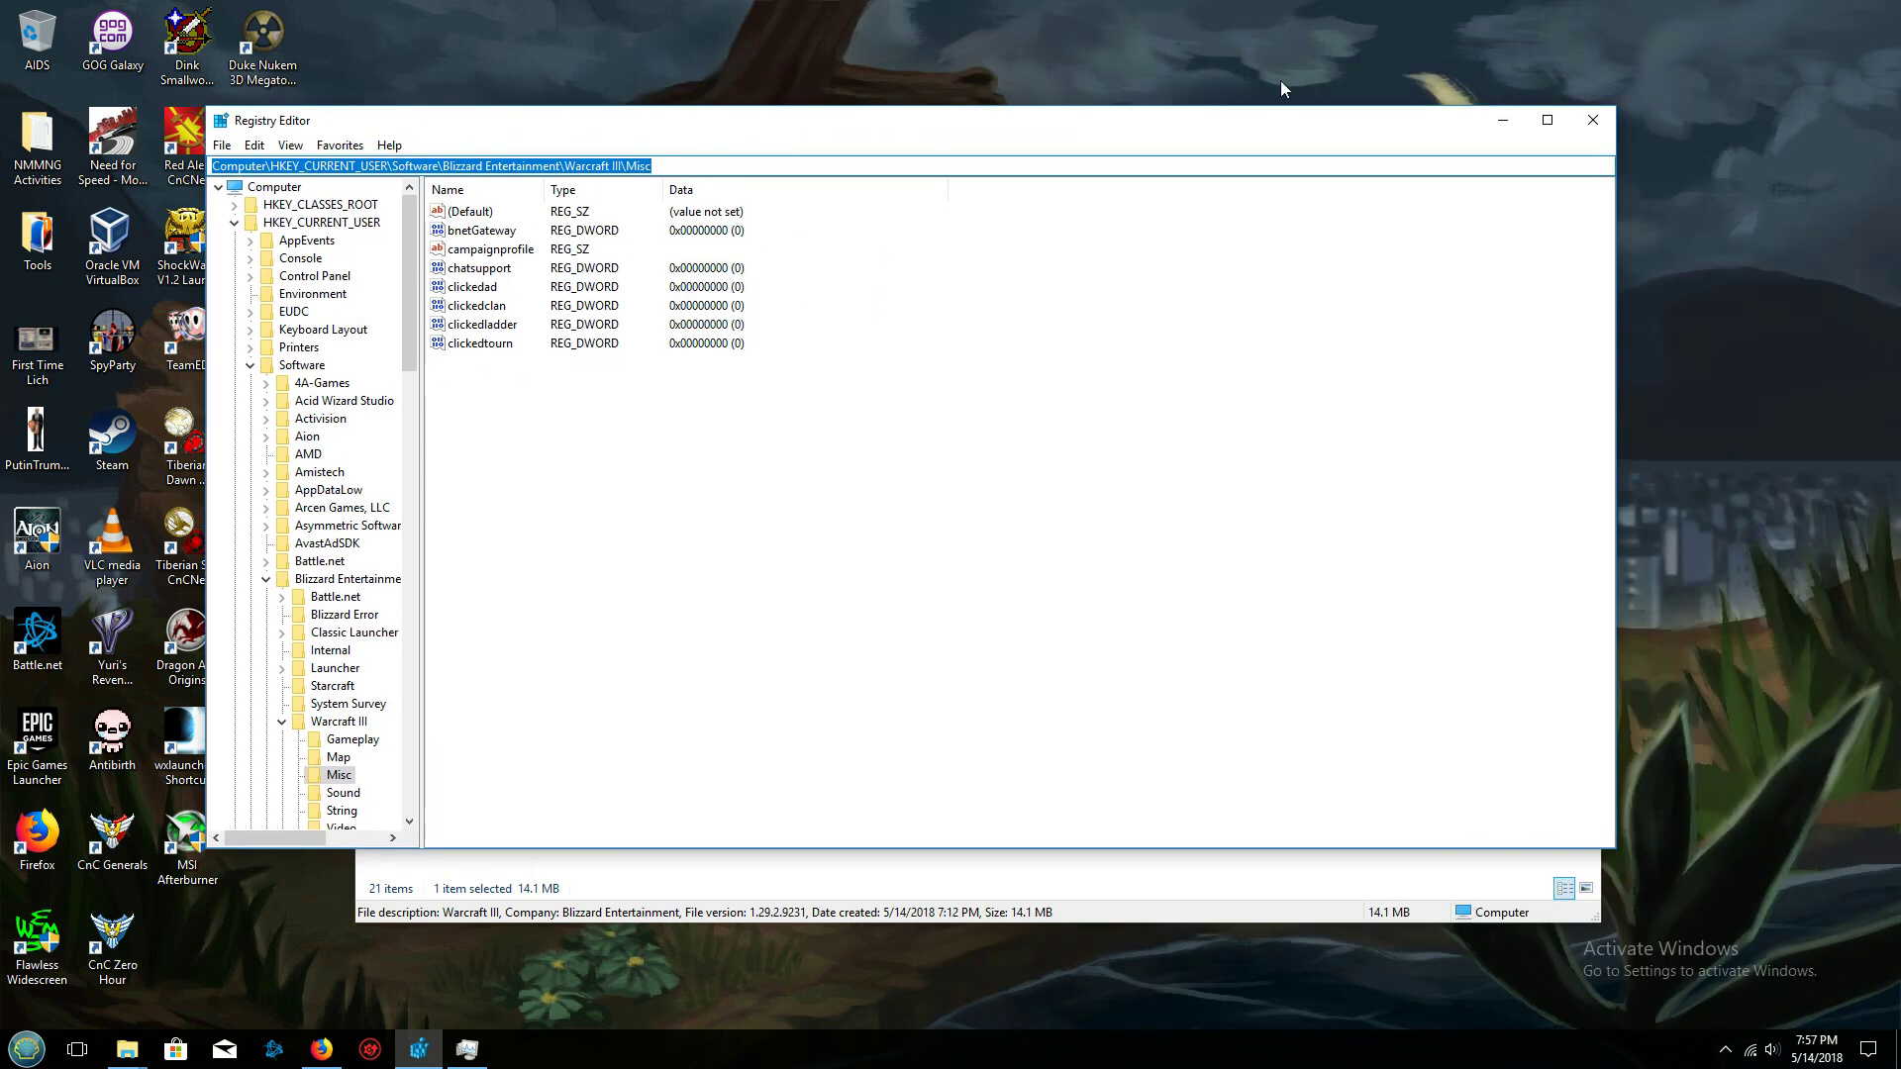
- Close Registry Editor, launch Warcraft III, and set Model Detail to High in the Video options
left_click(1597, 132)
double_click(263, 136)
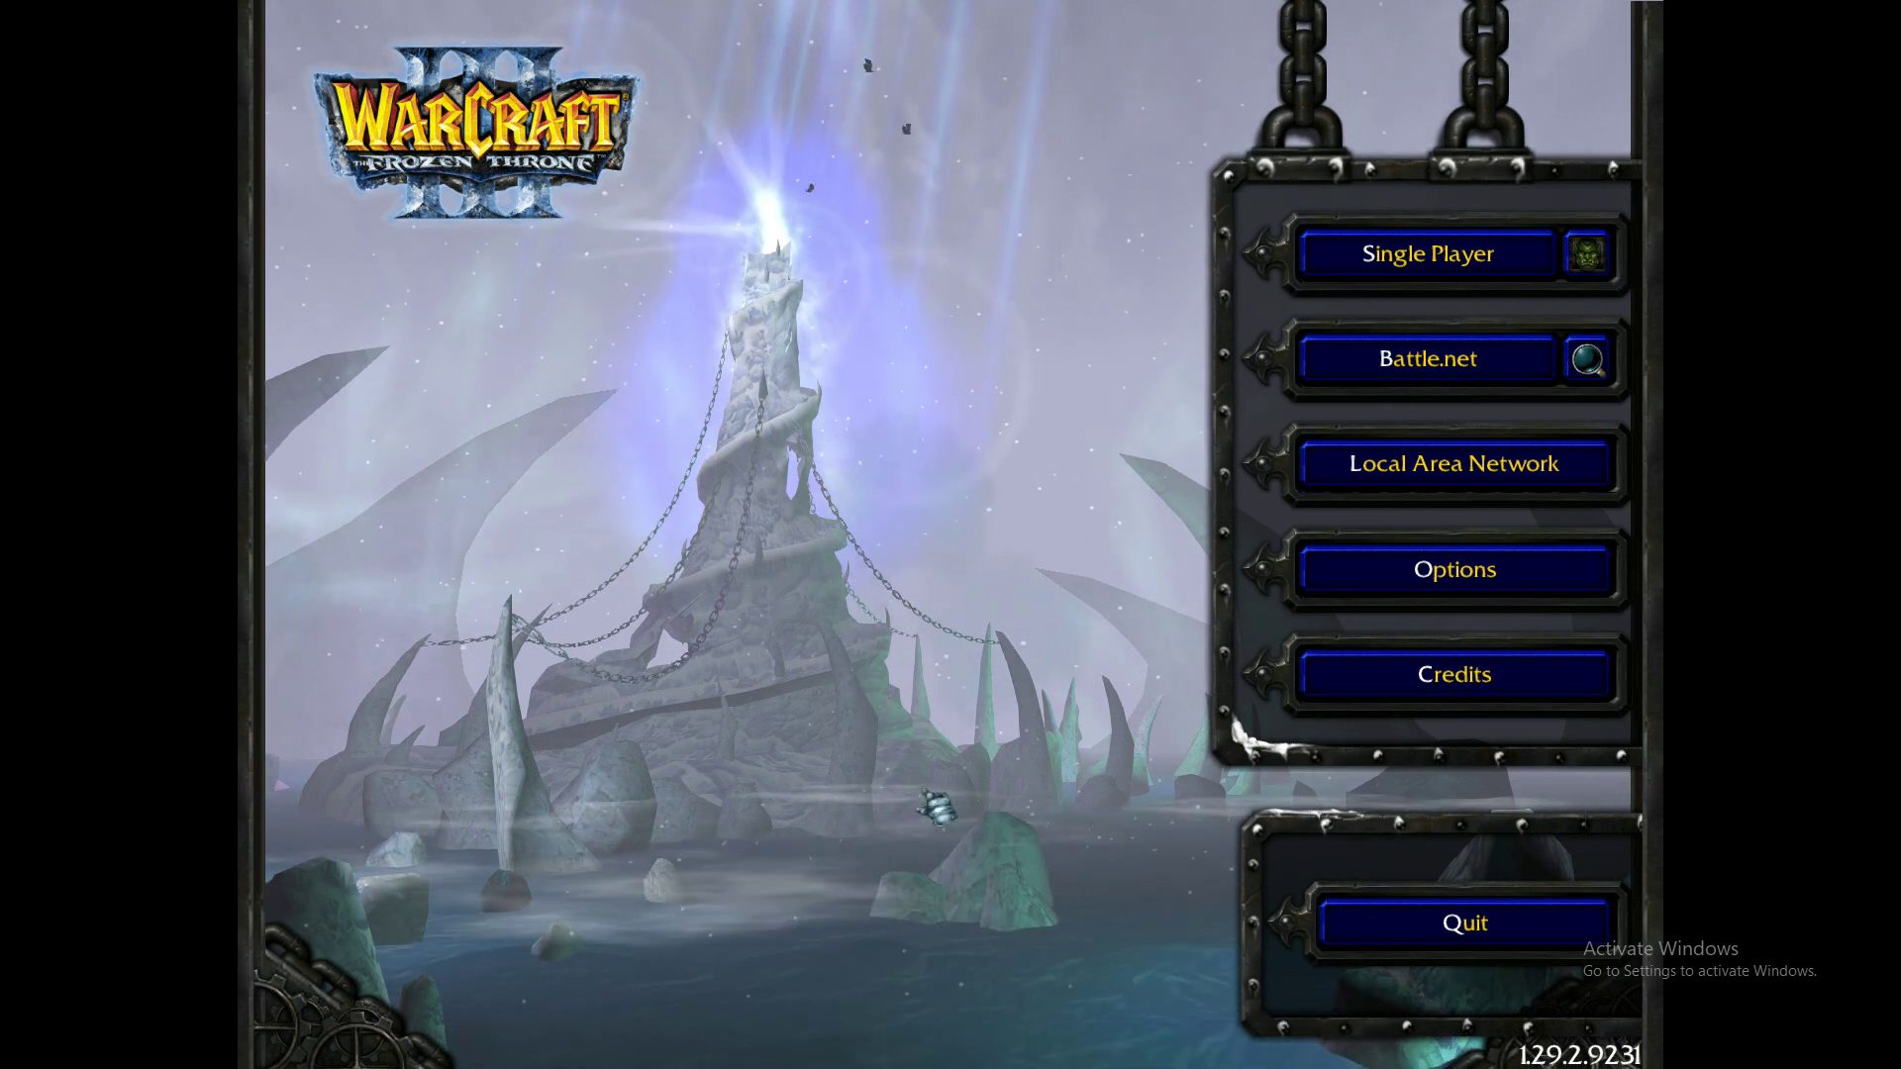
left_click(1442, 585)
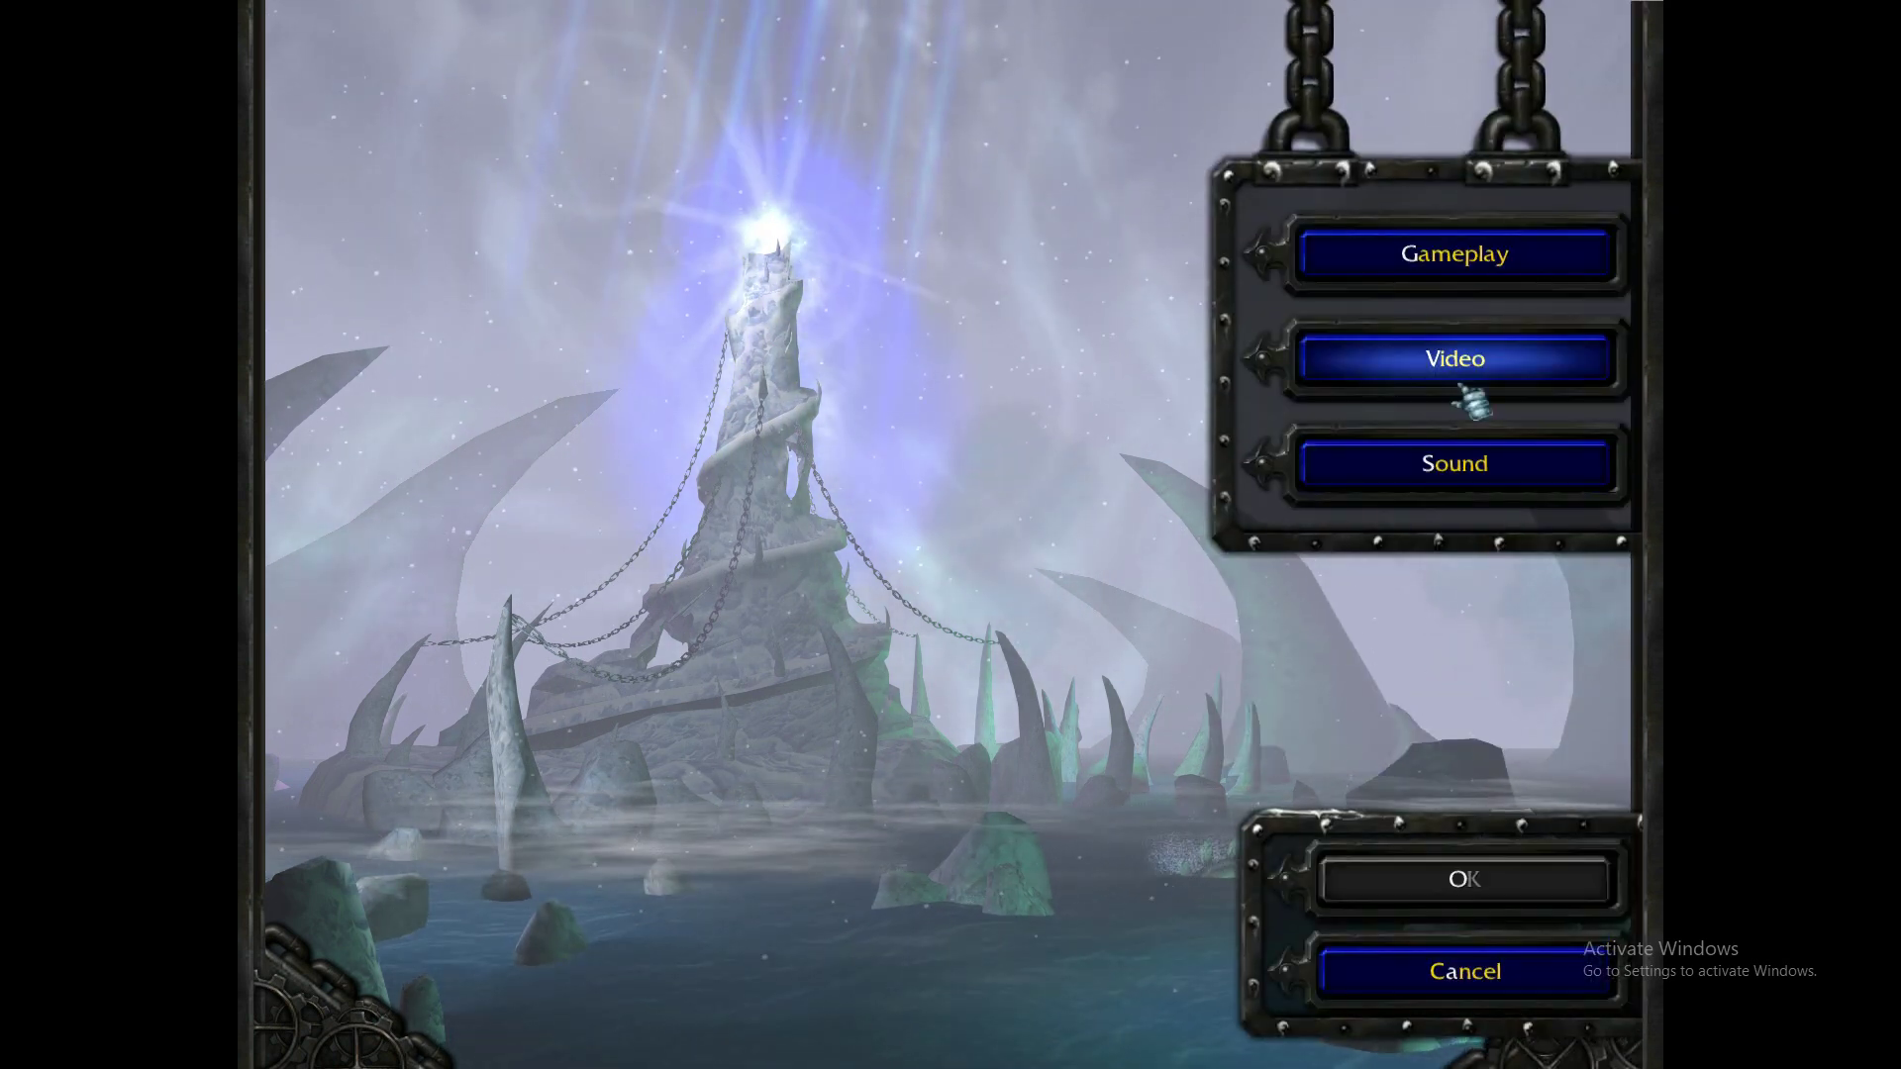
left_click(1480, 353)
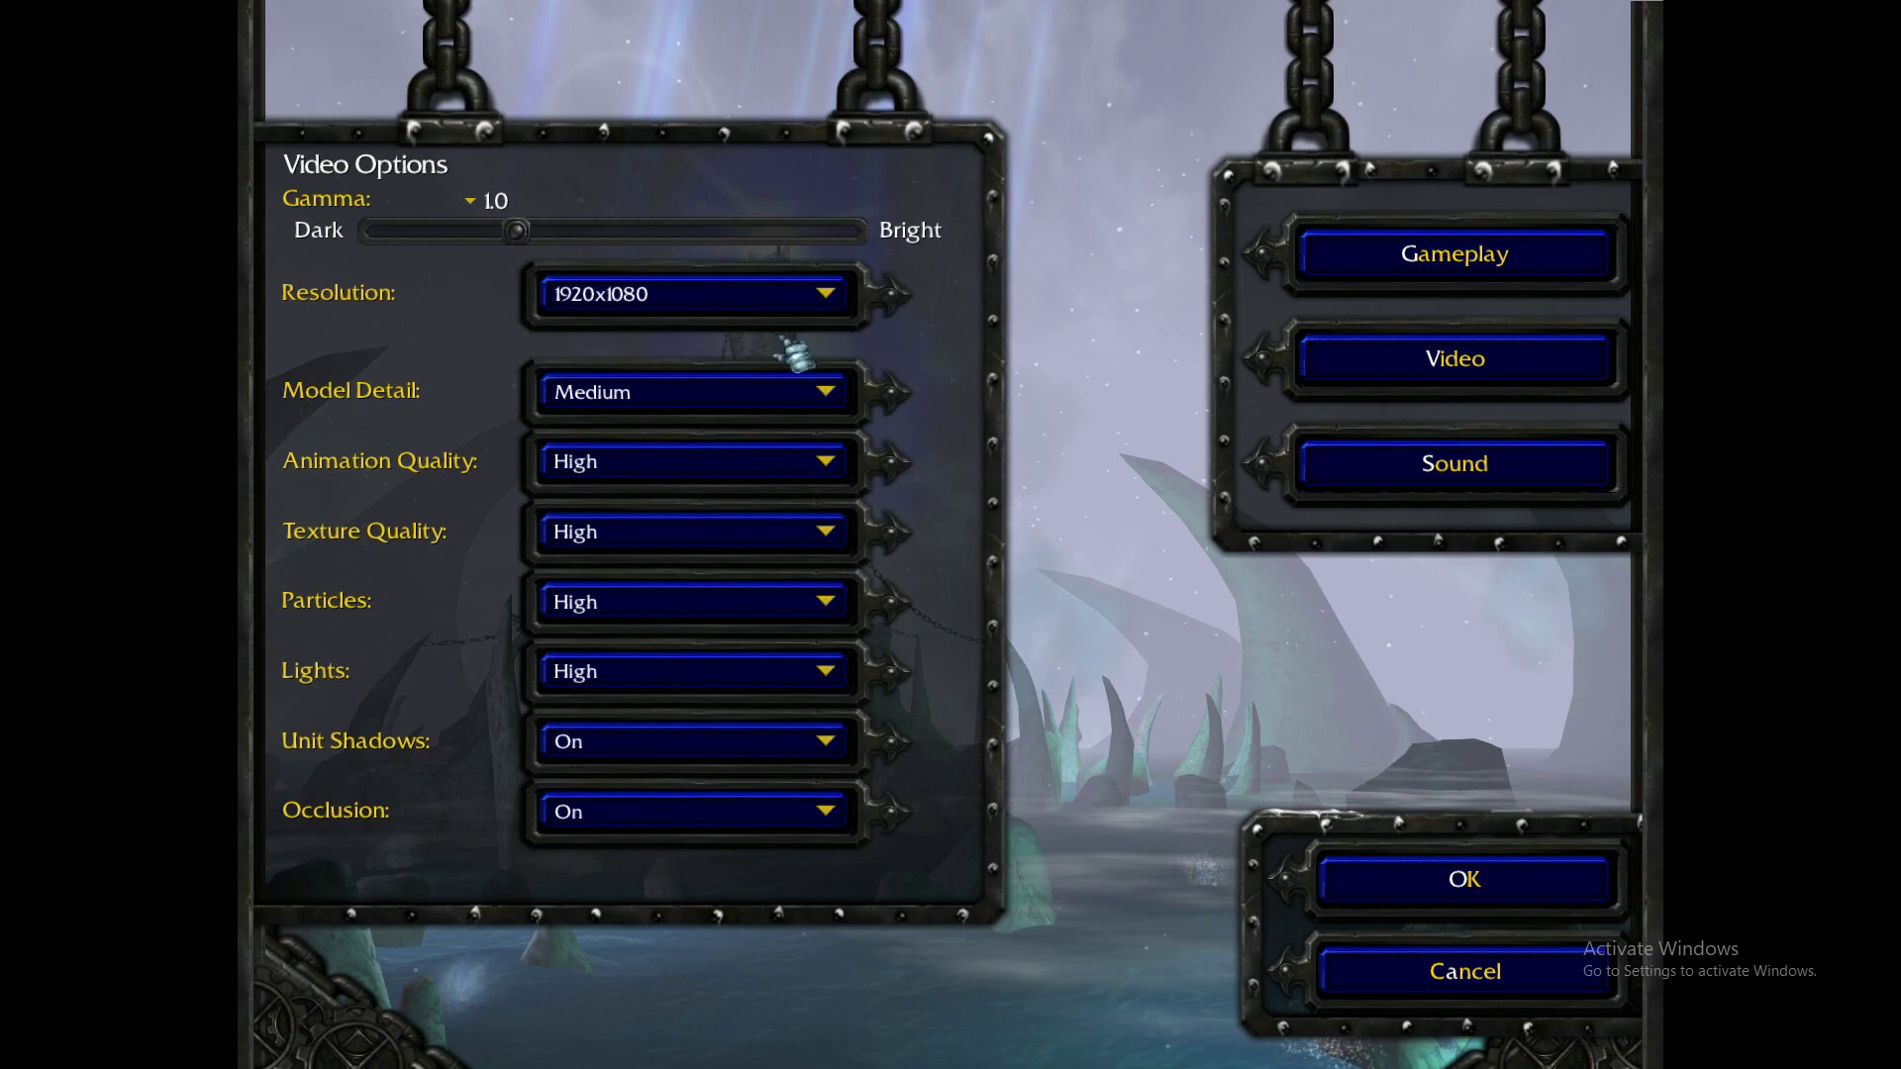
left_click(770, 401)
left_click(592, 494)
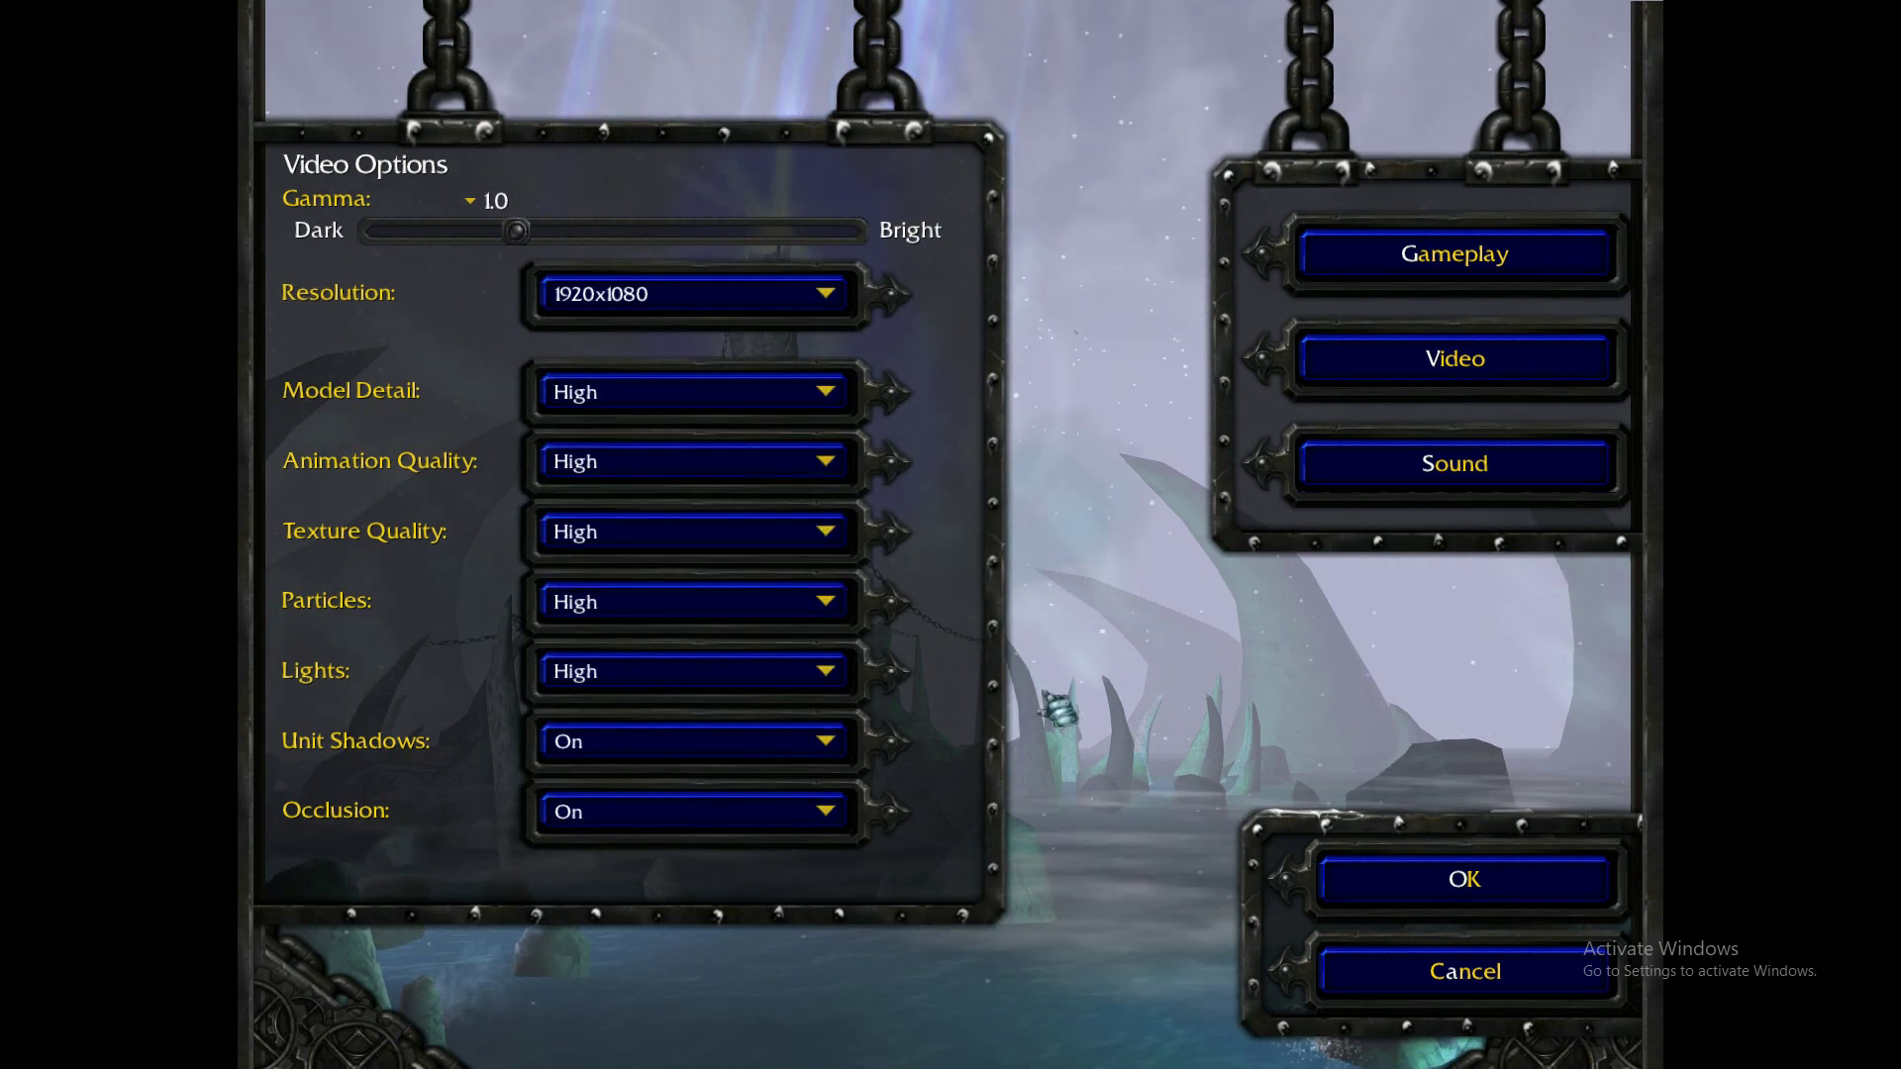
left_click(1467, 891)
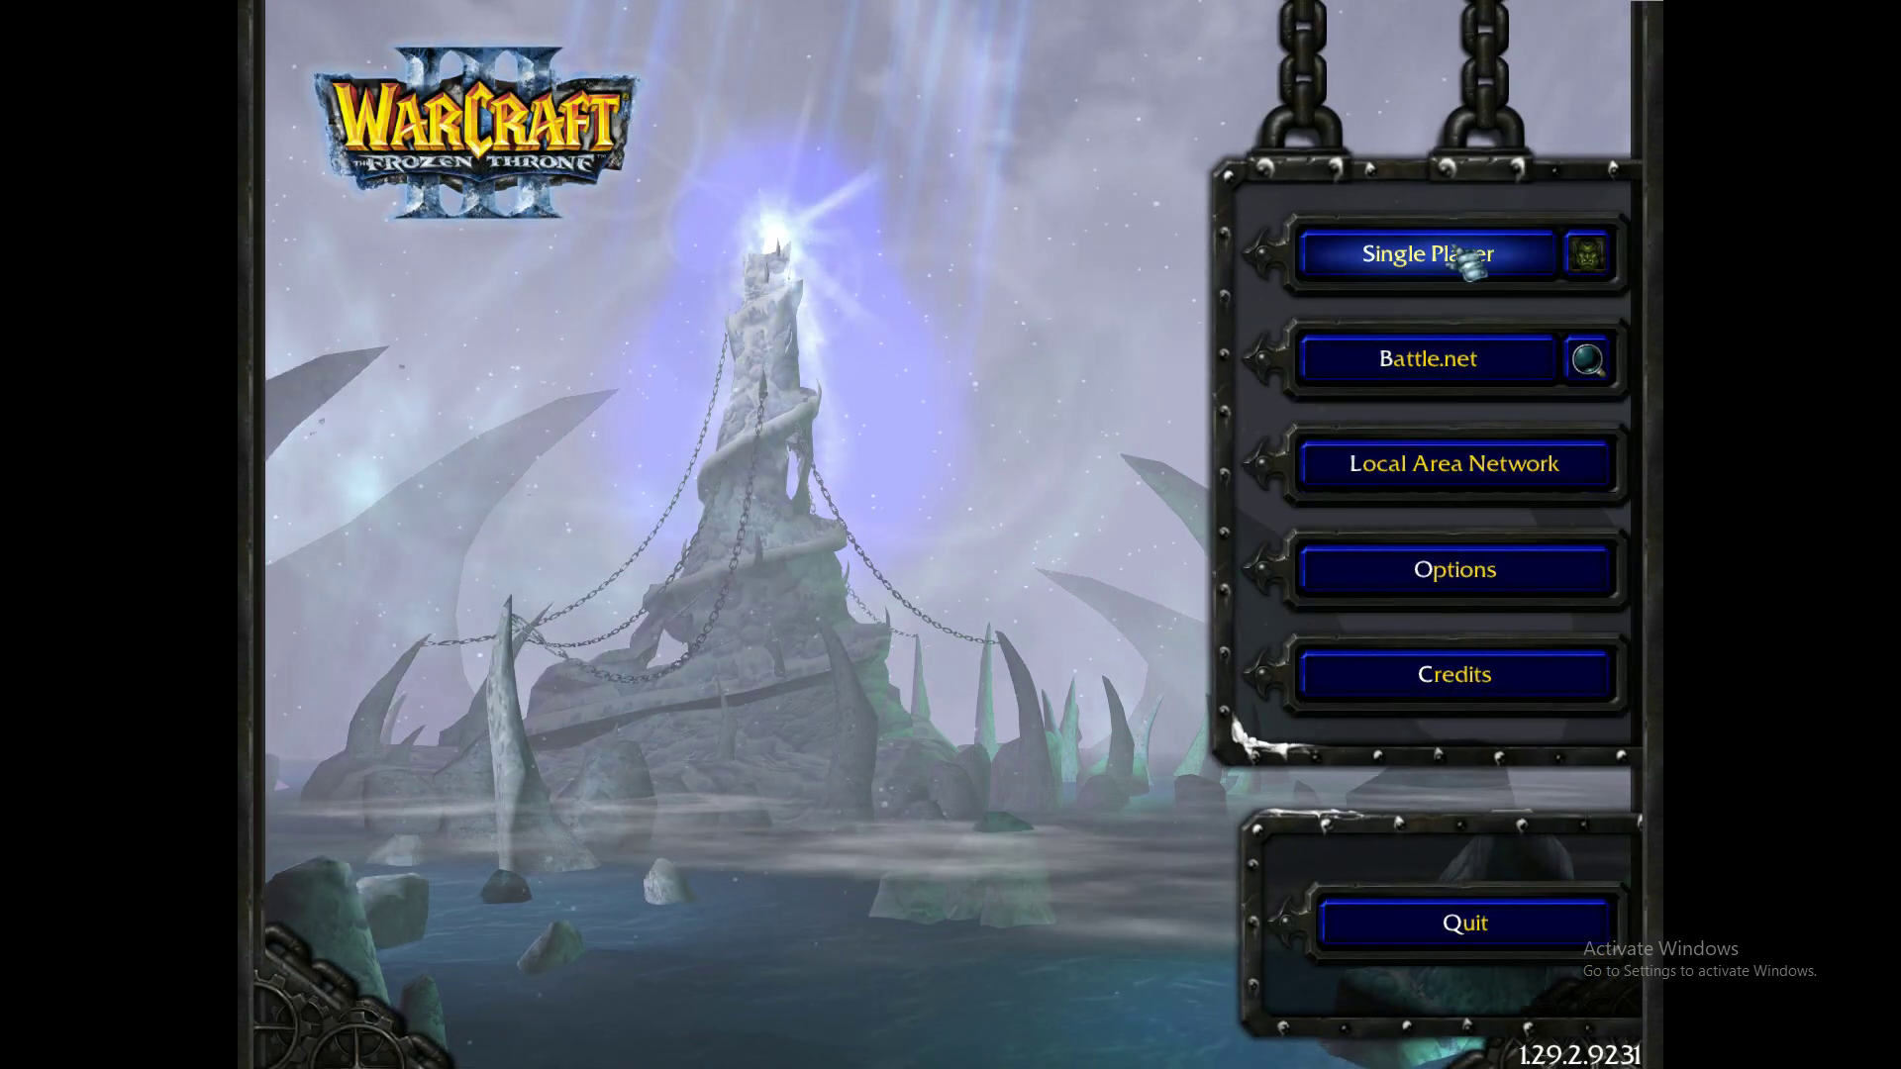
- Create a new Single Player profile and start a Custom Game on Booty Bay versus a Normal computer
left_click(1470, 260)
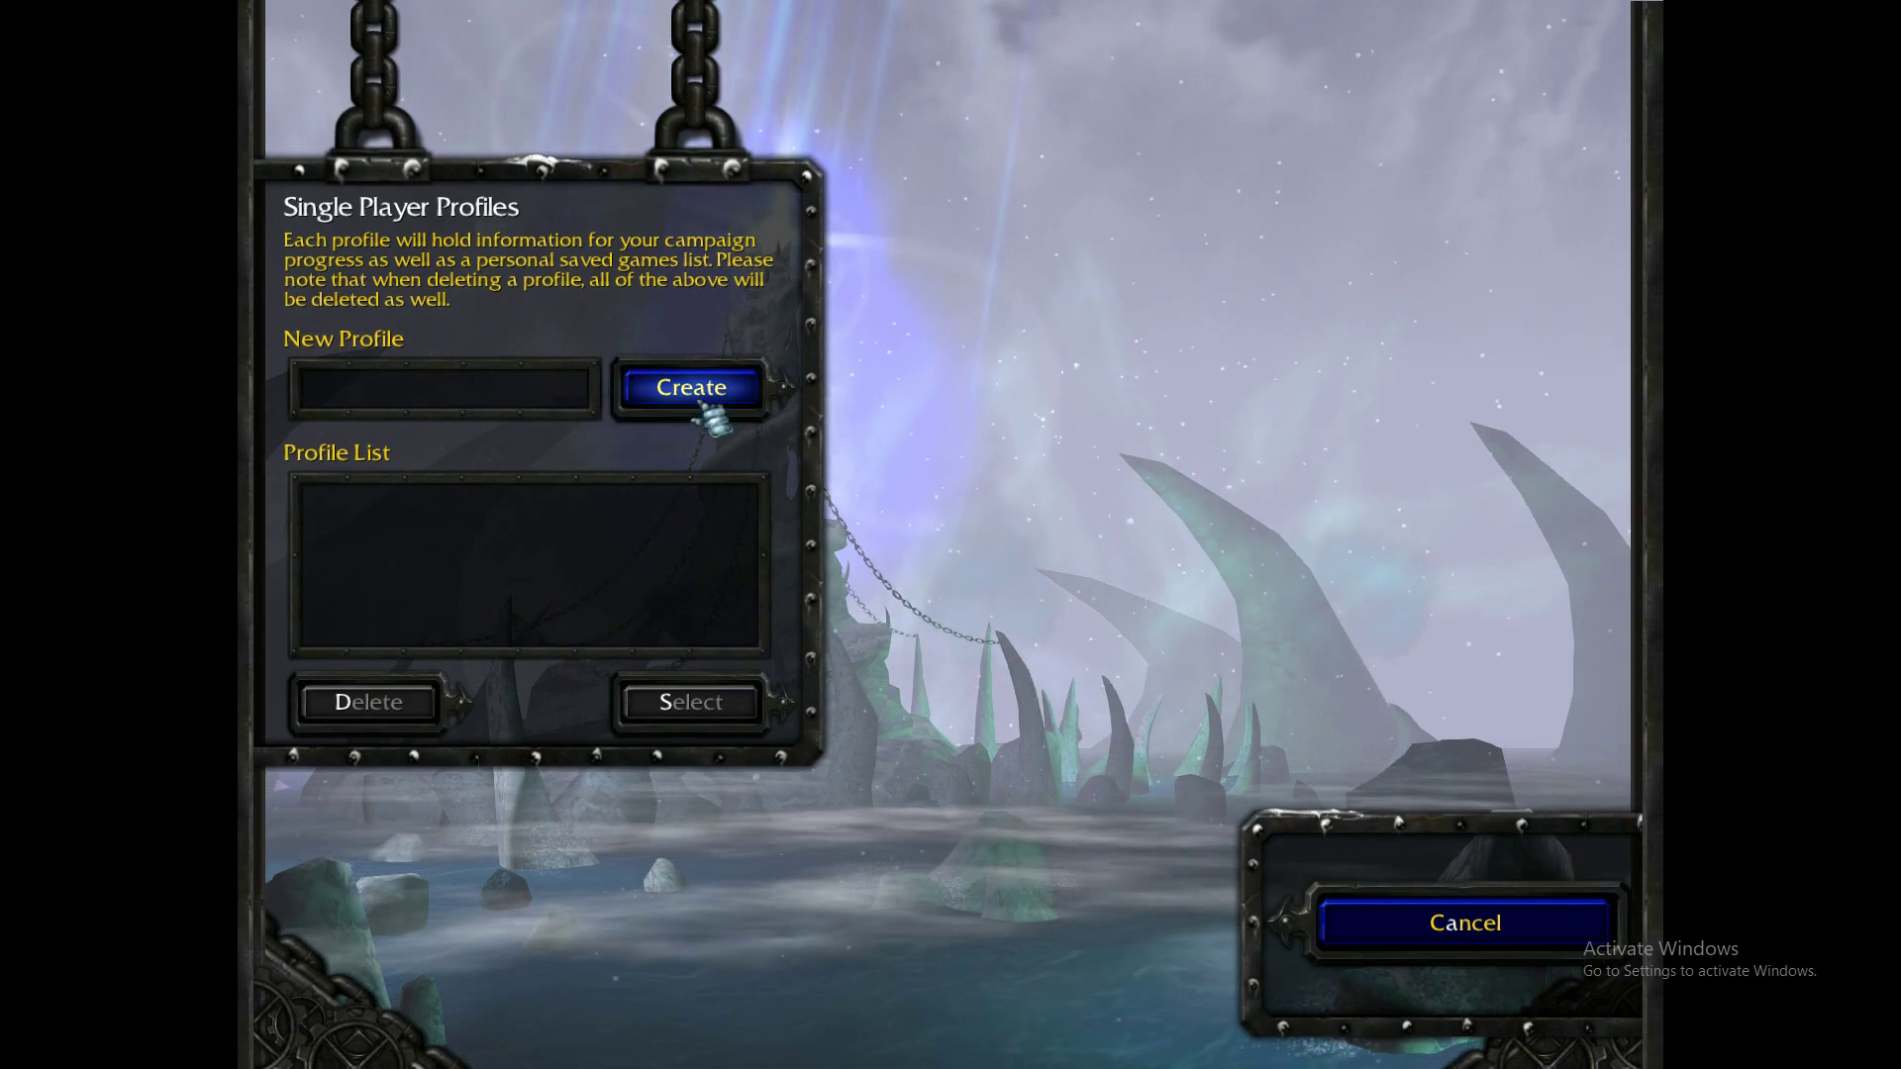
left_click(693, 391)
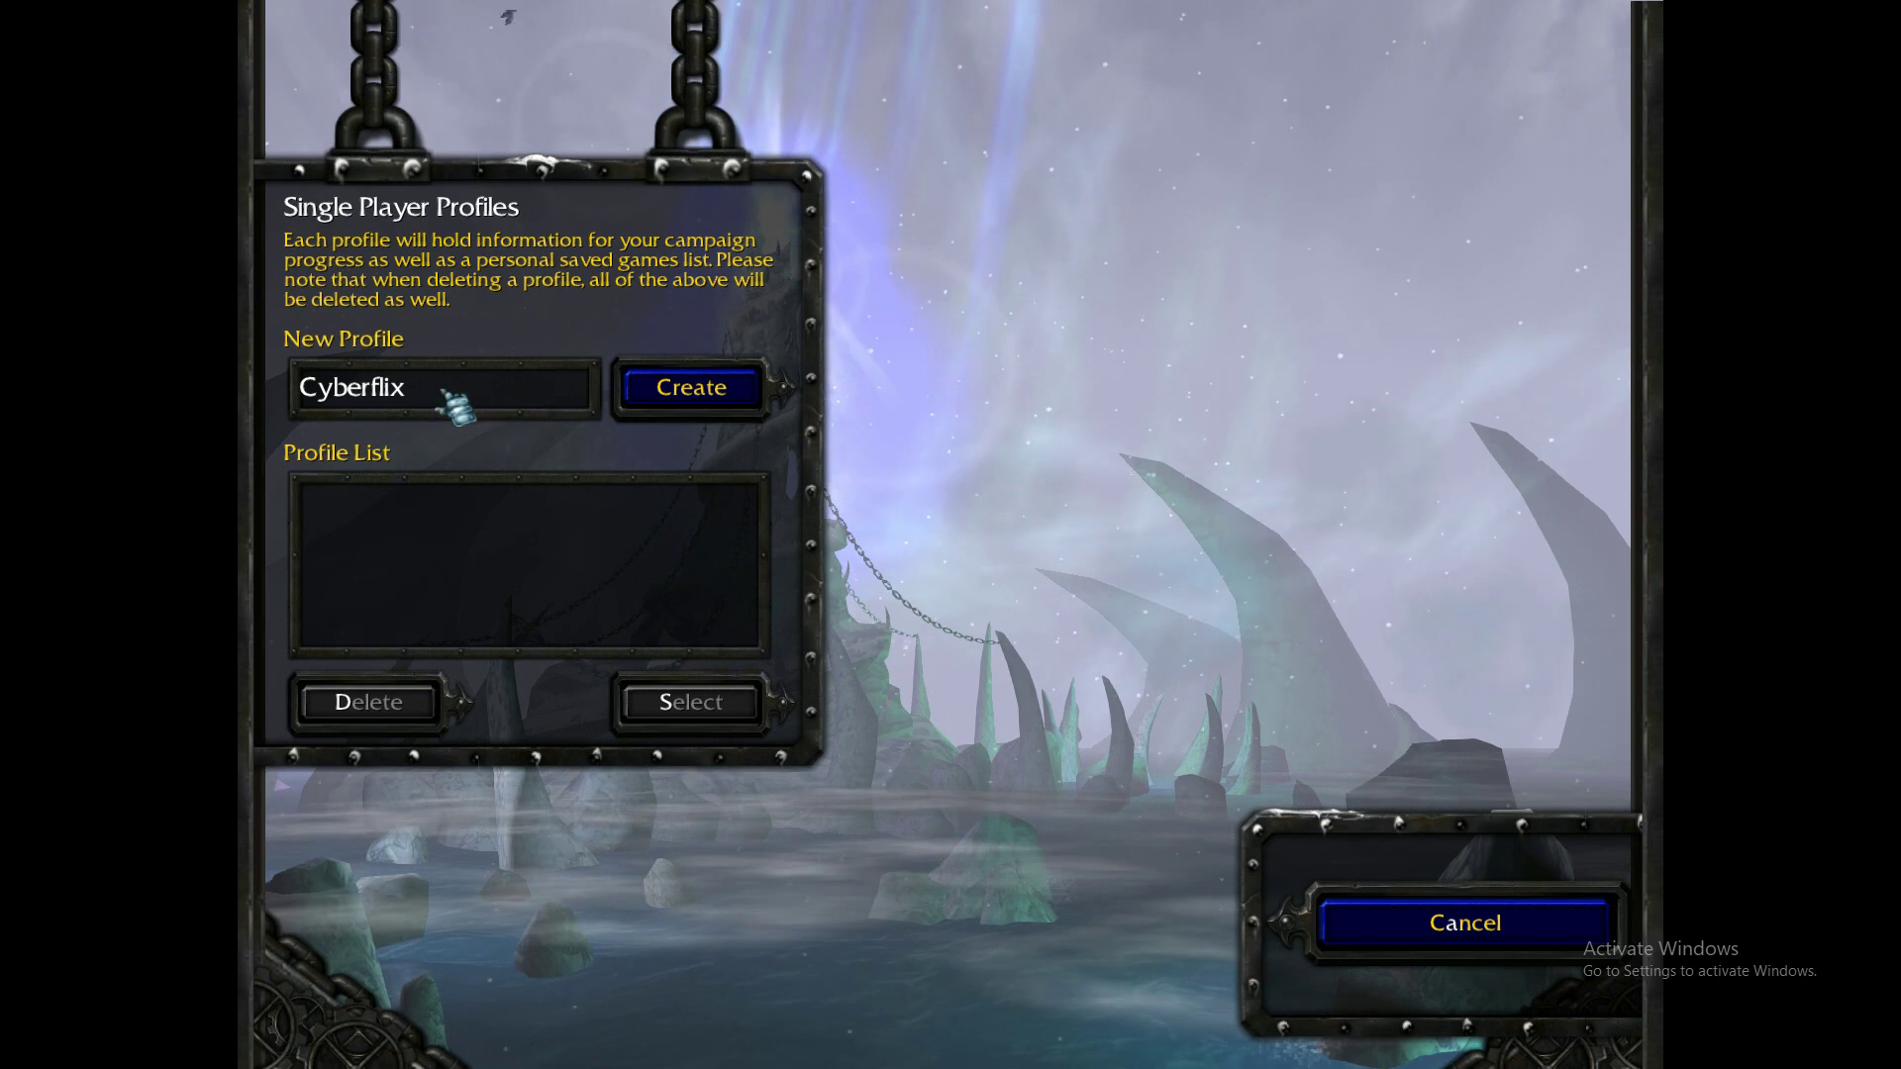
left_click(668, 396)
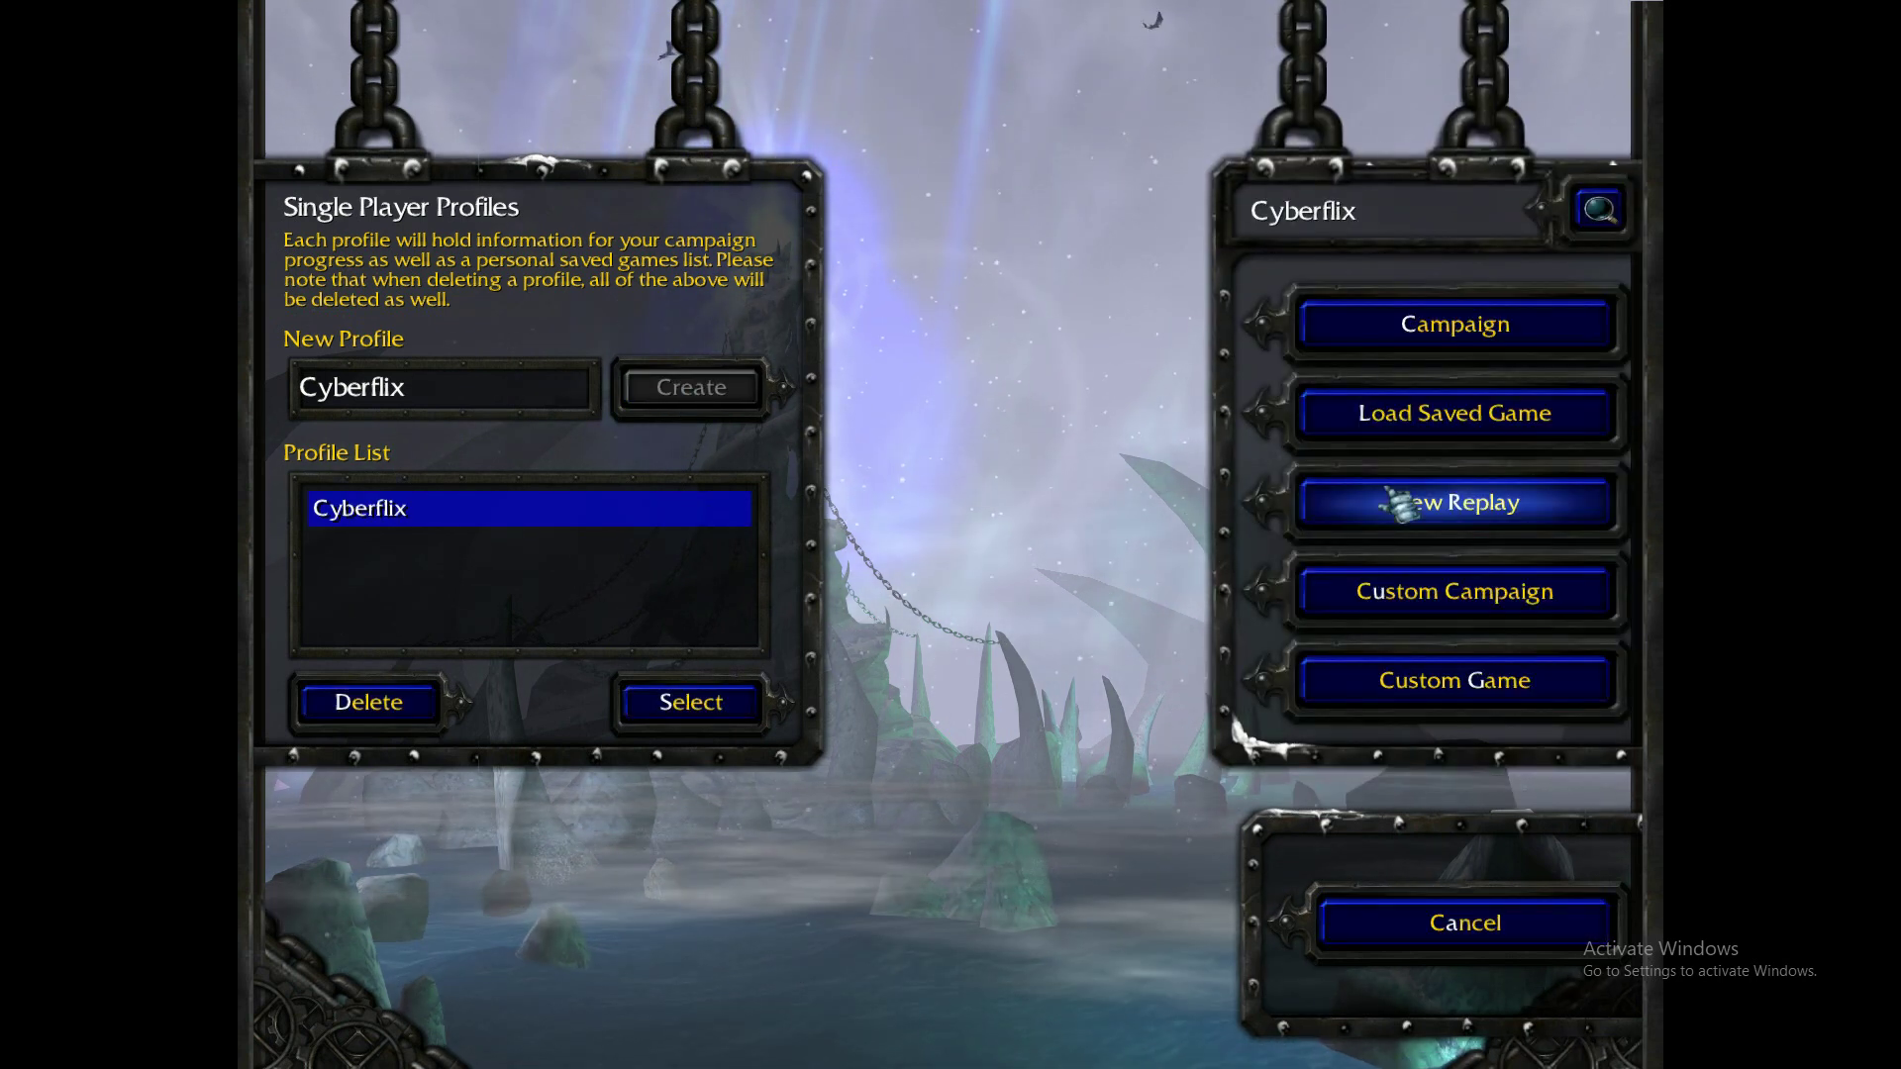
left_click(1476, 694)
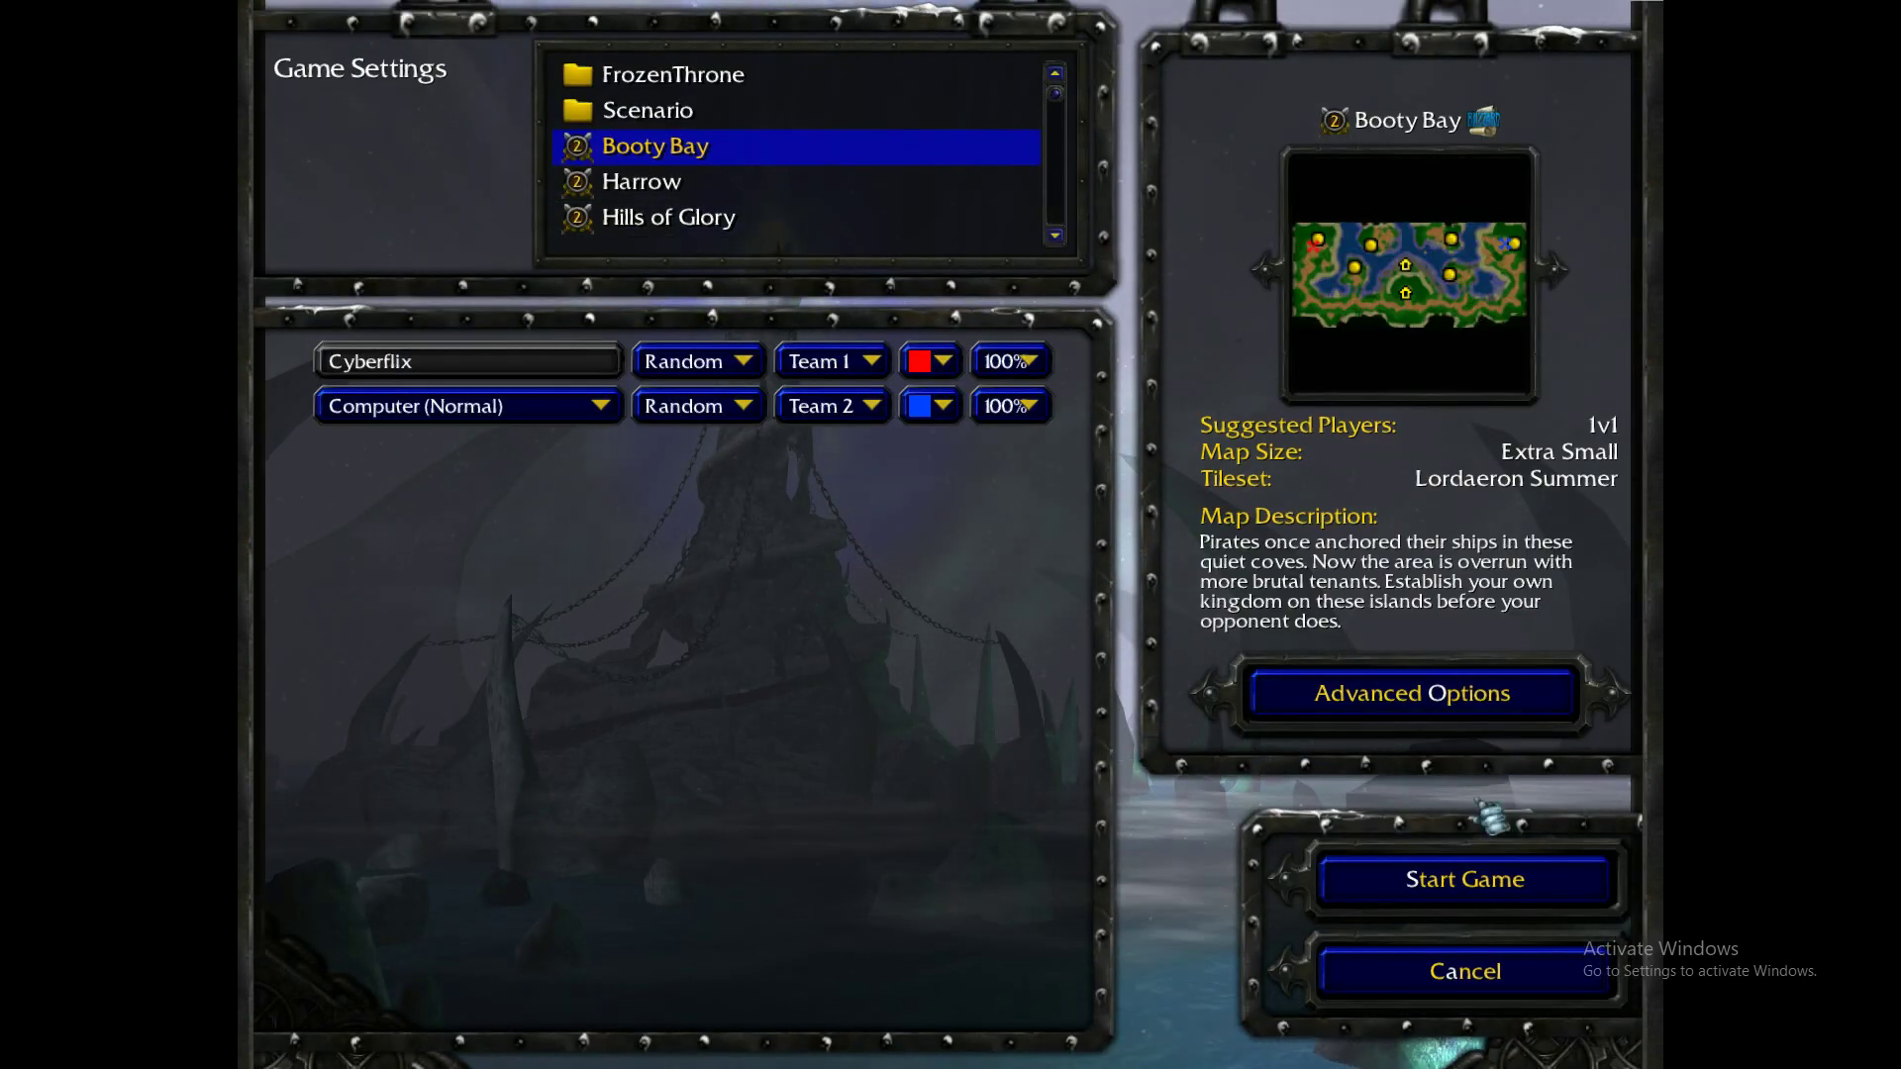
left_click(1475, 888)
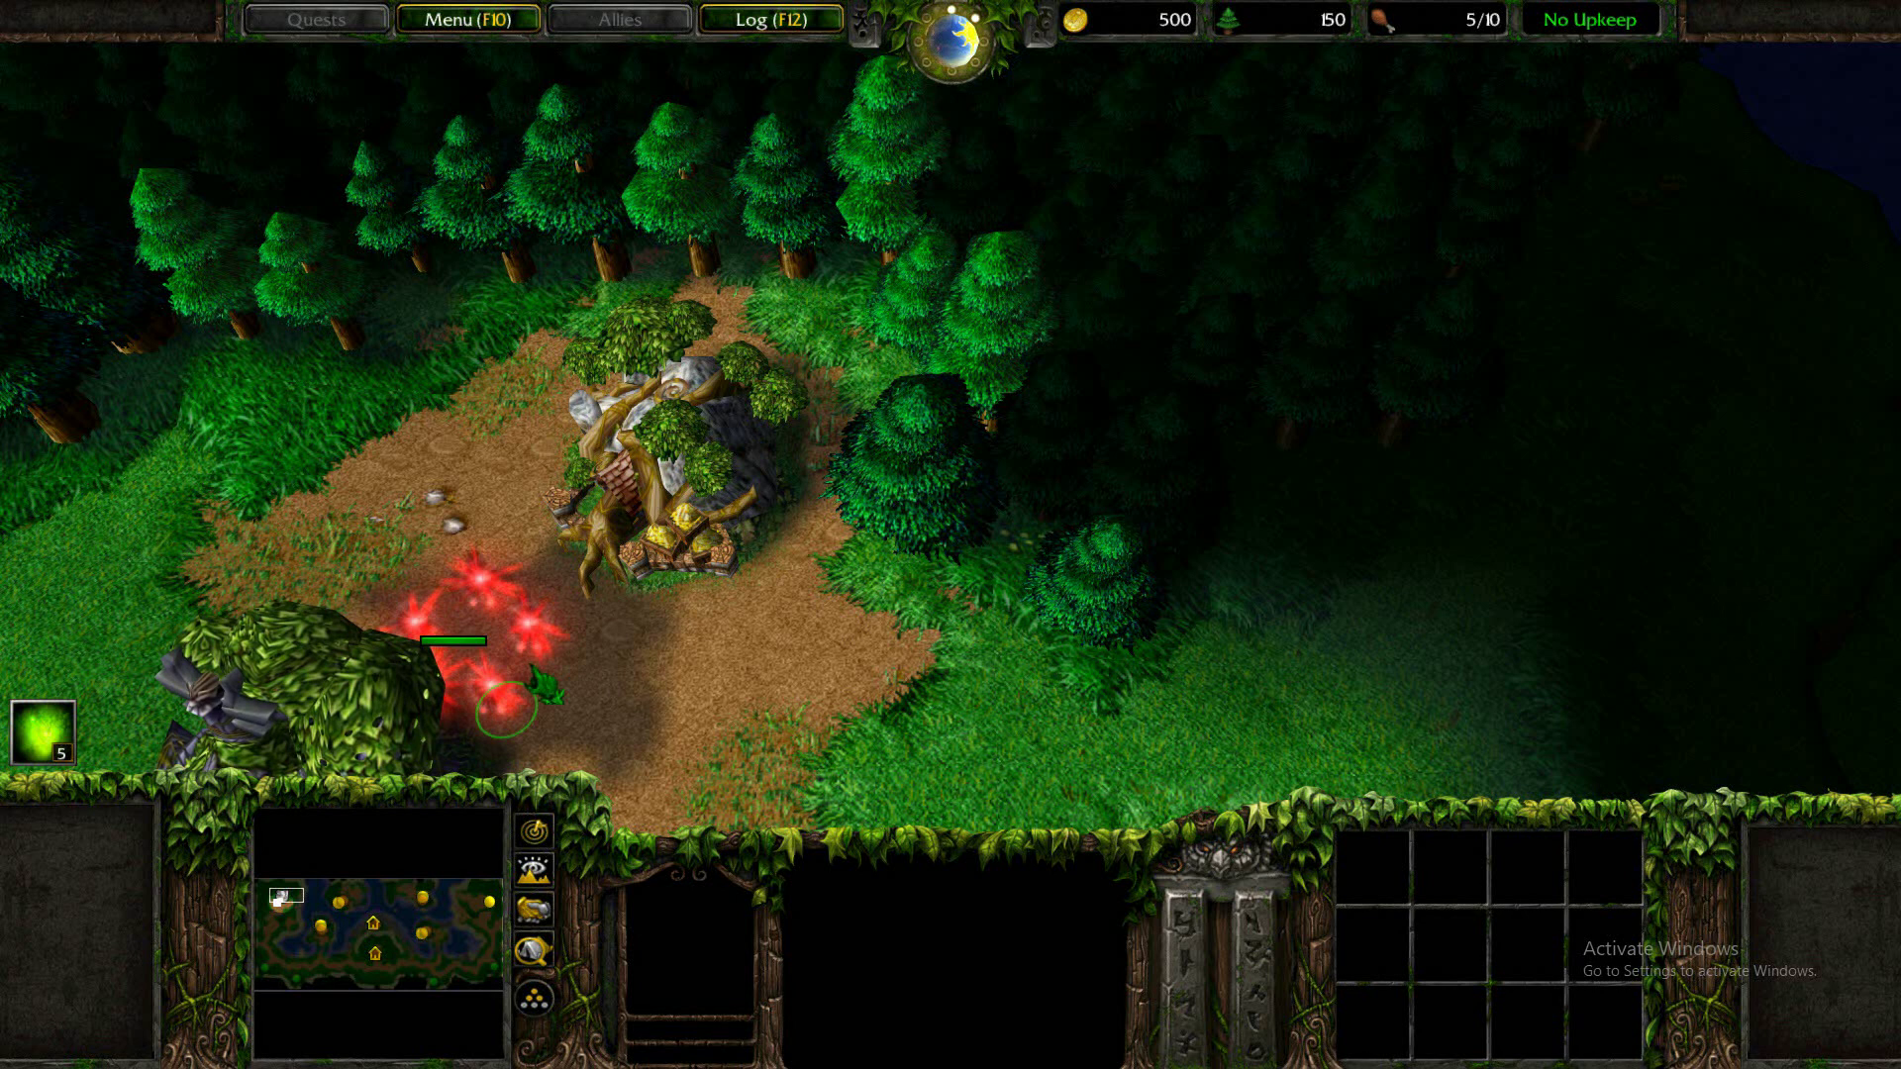
- Send all five Wisps east past the mine, select the Tree of Life, and pan around the map
left_click(543, 683)
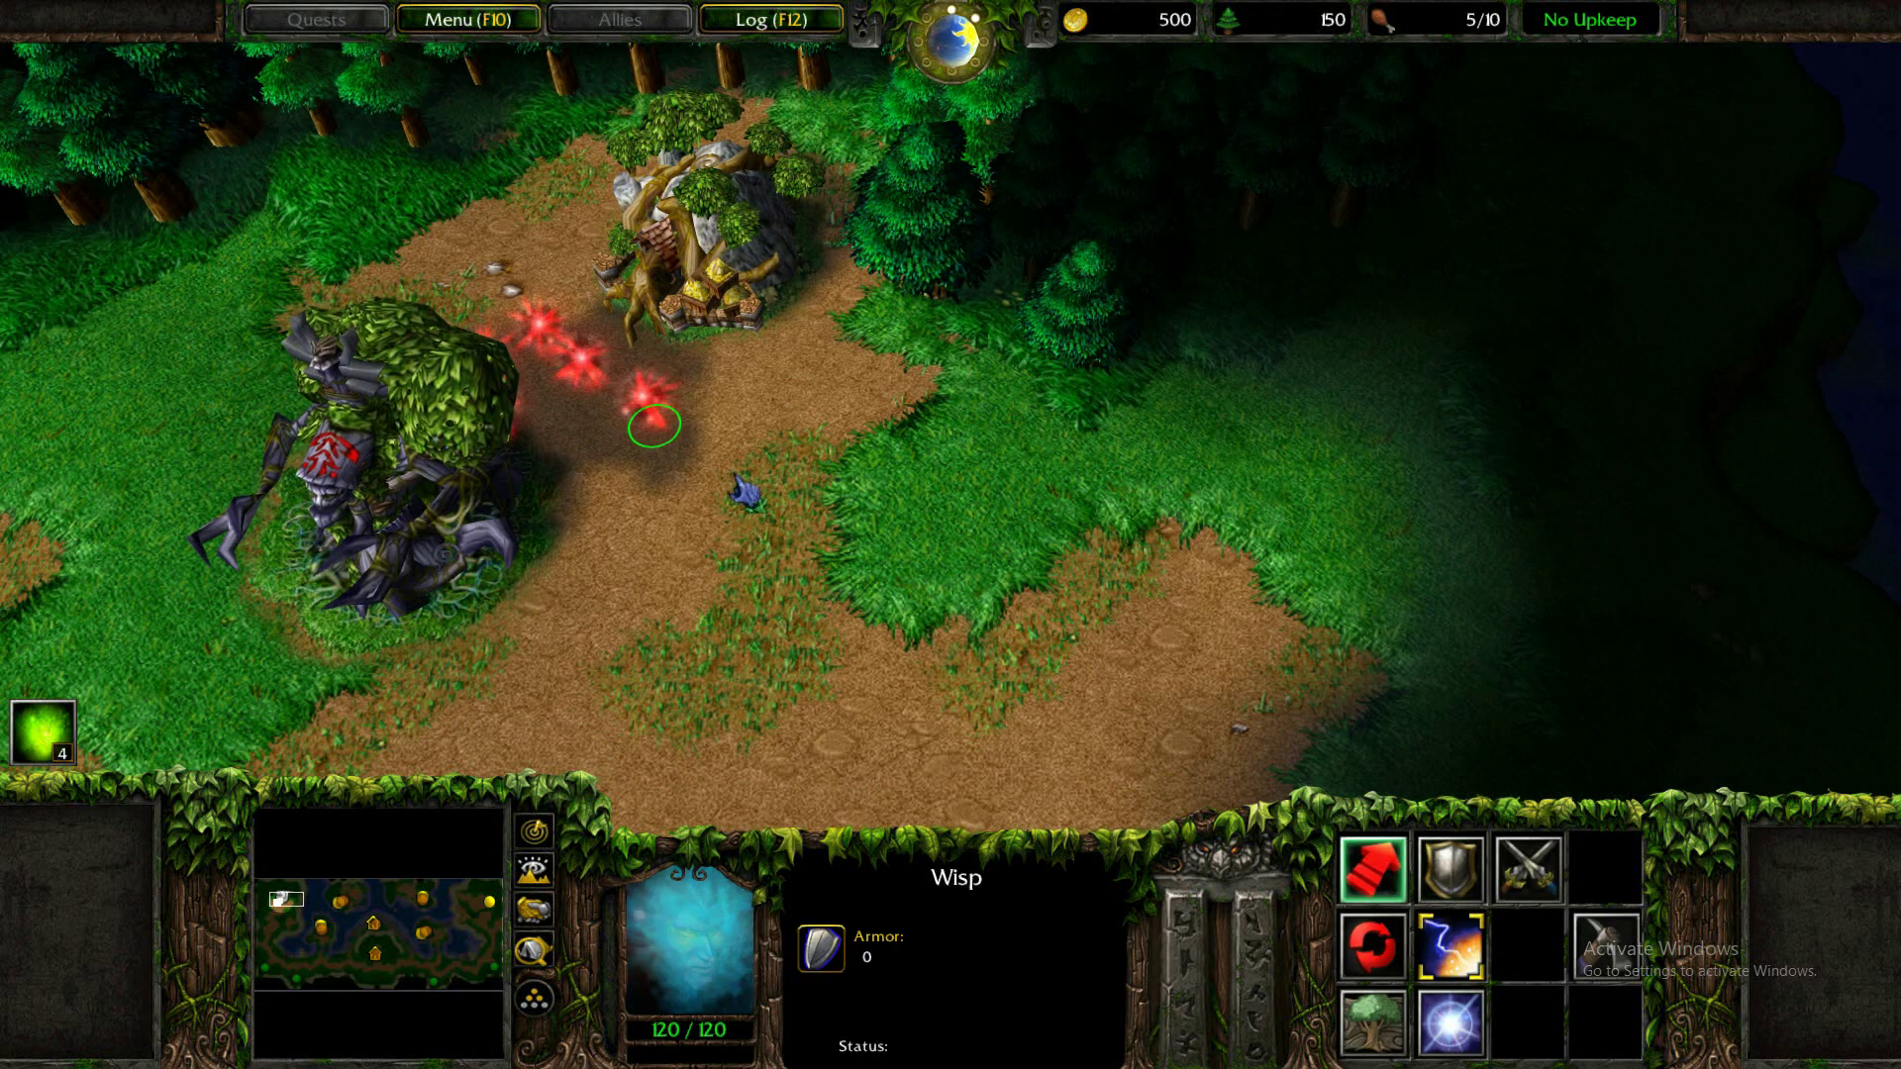
left_click(614, 505, "ctrl")
right_click(752, 456)
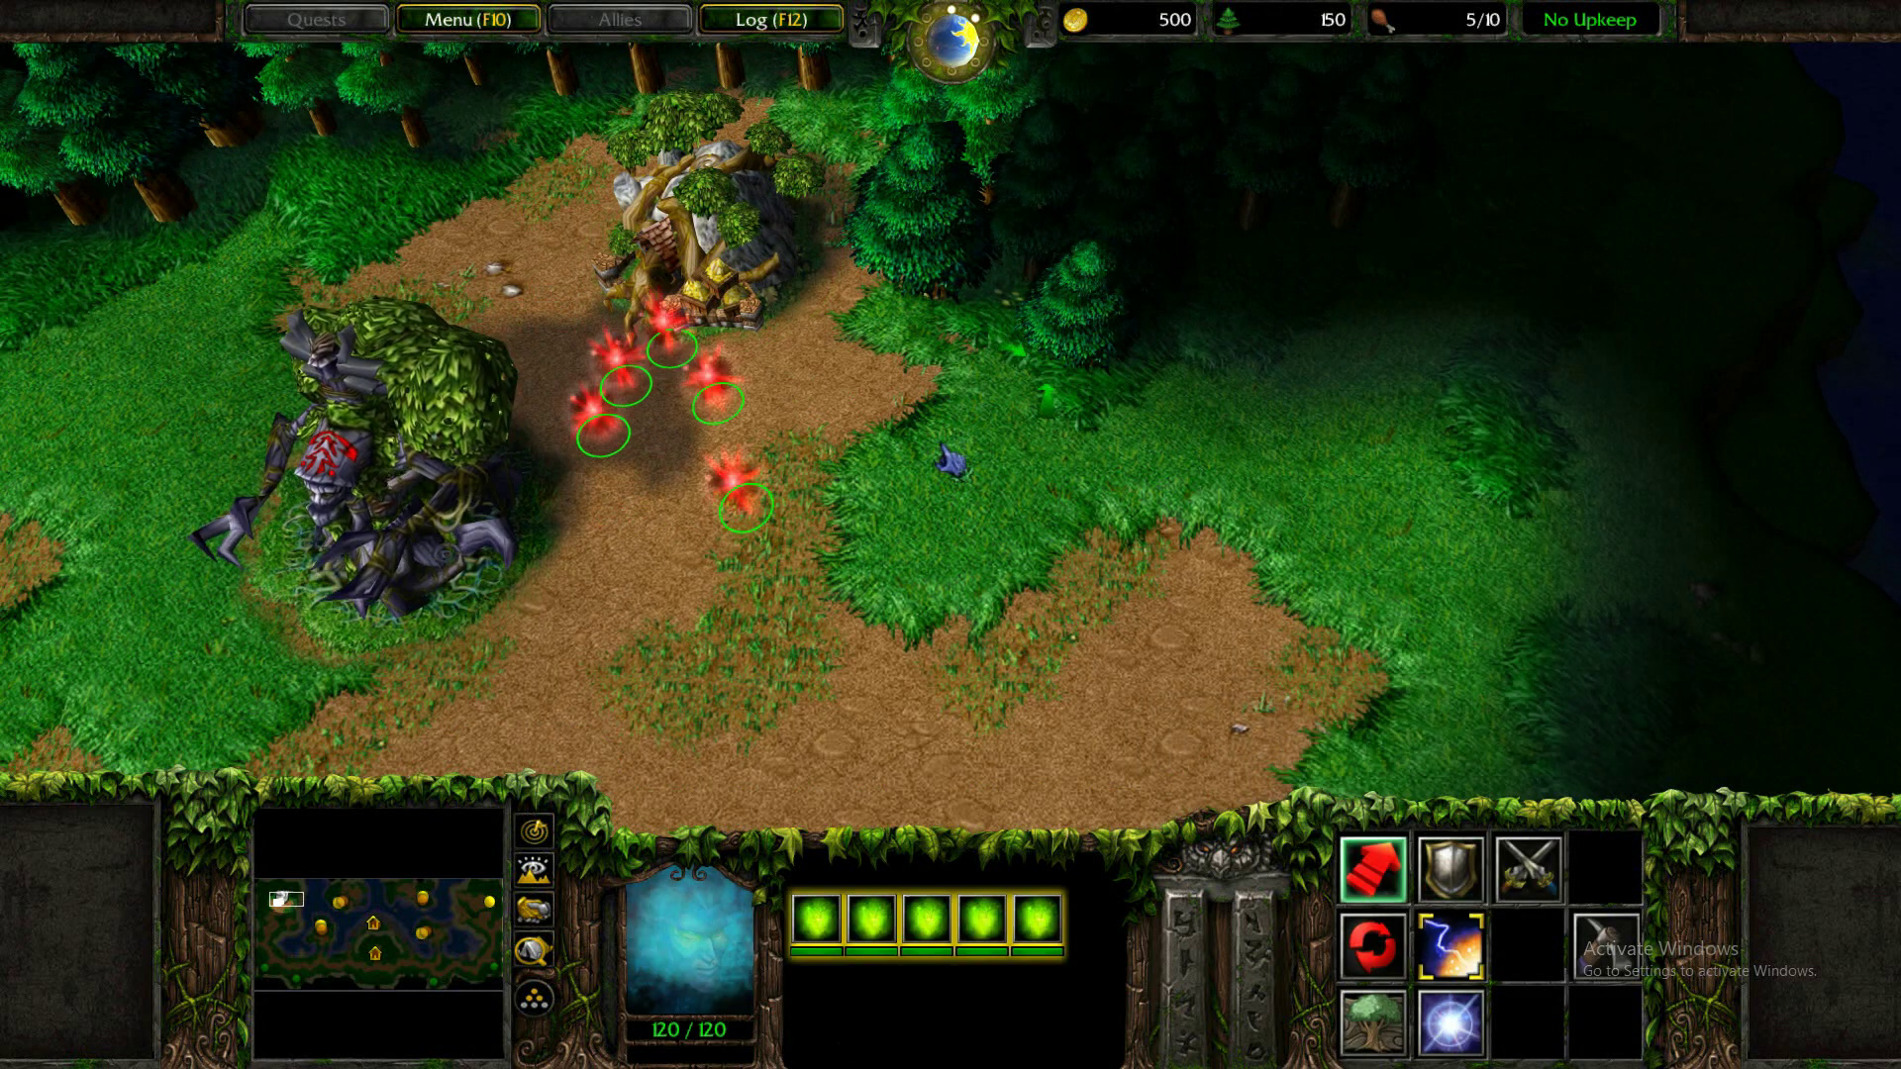
key("BackSpace")
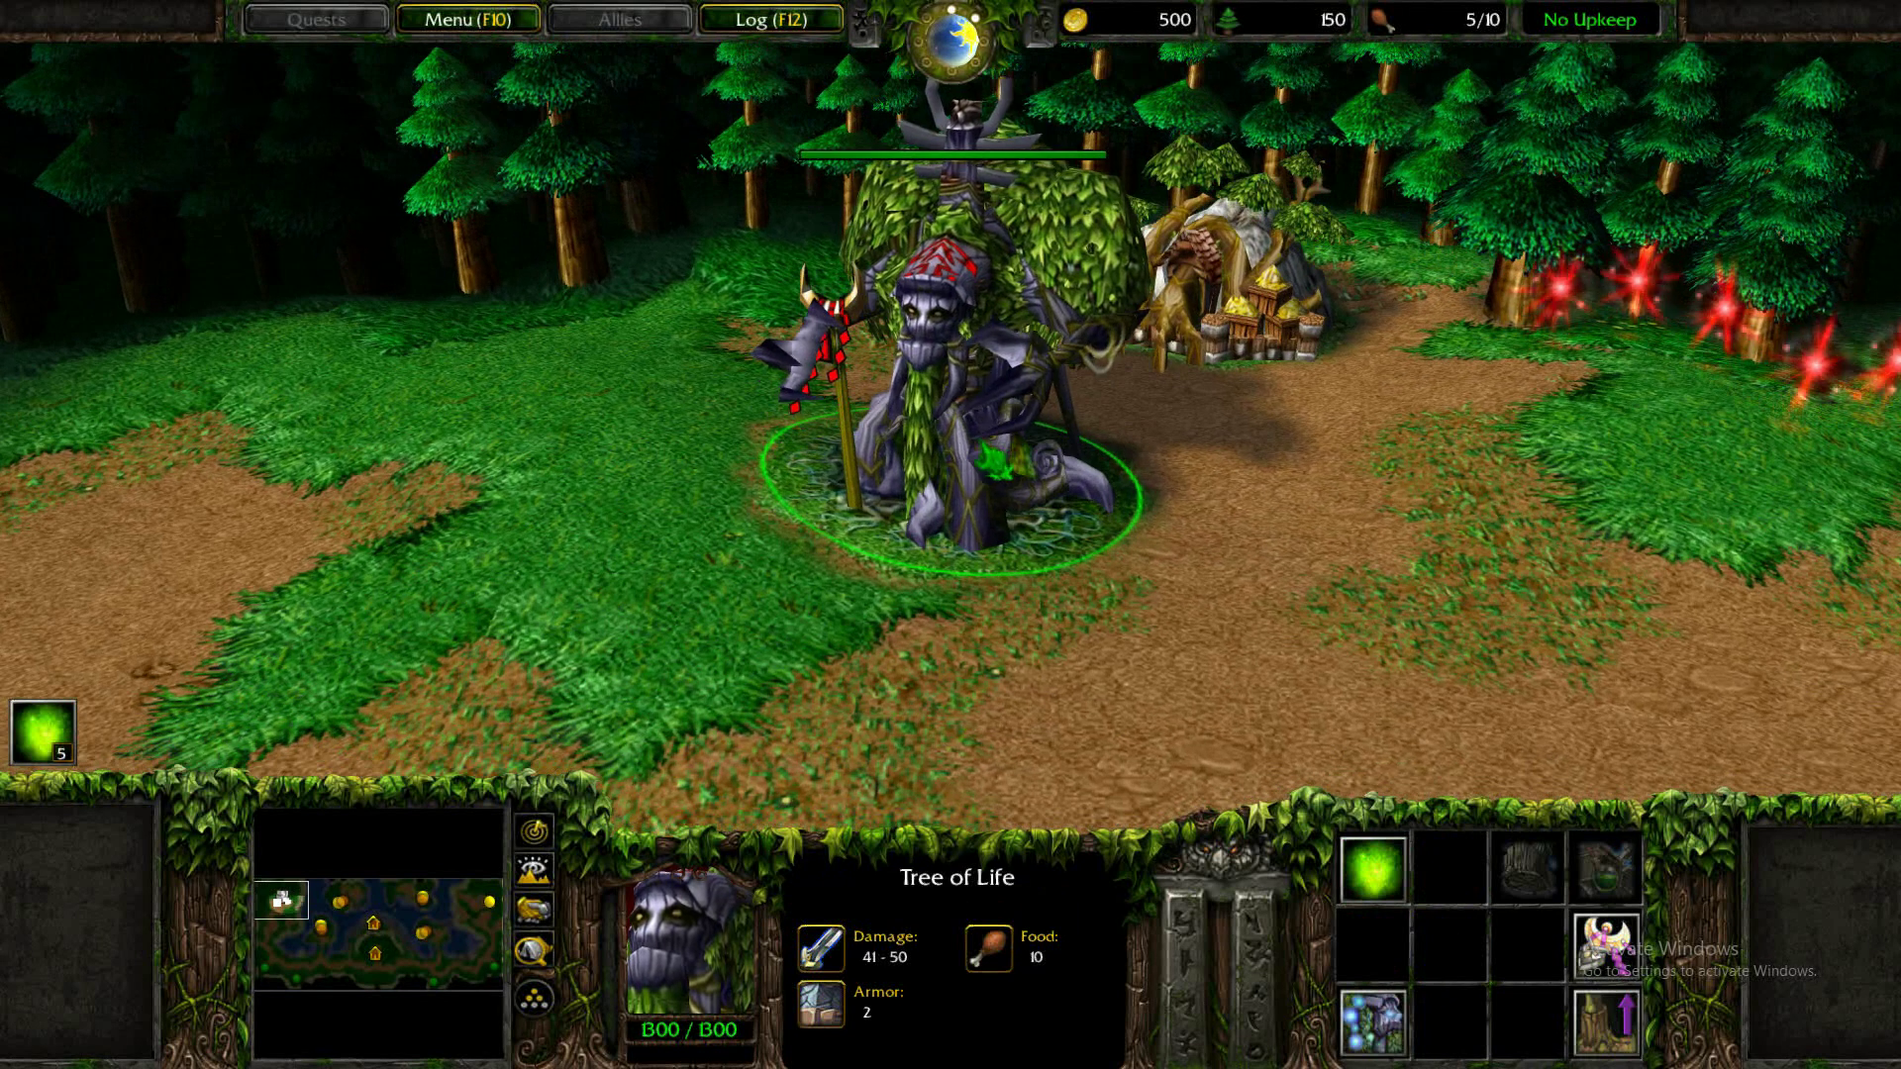
key("Down")
key("Up")
key("Right")
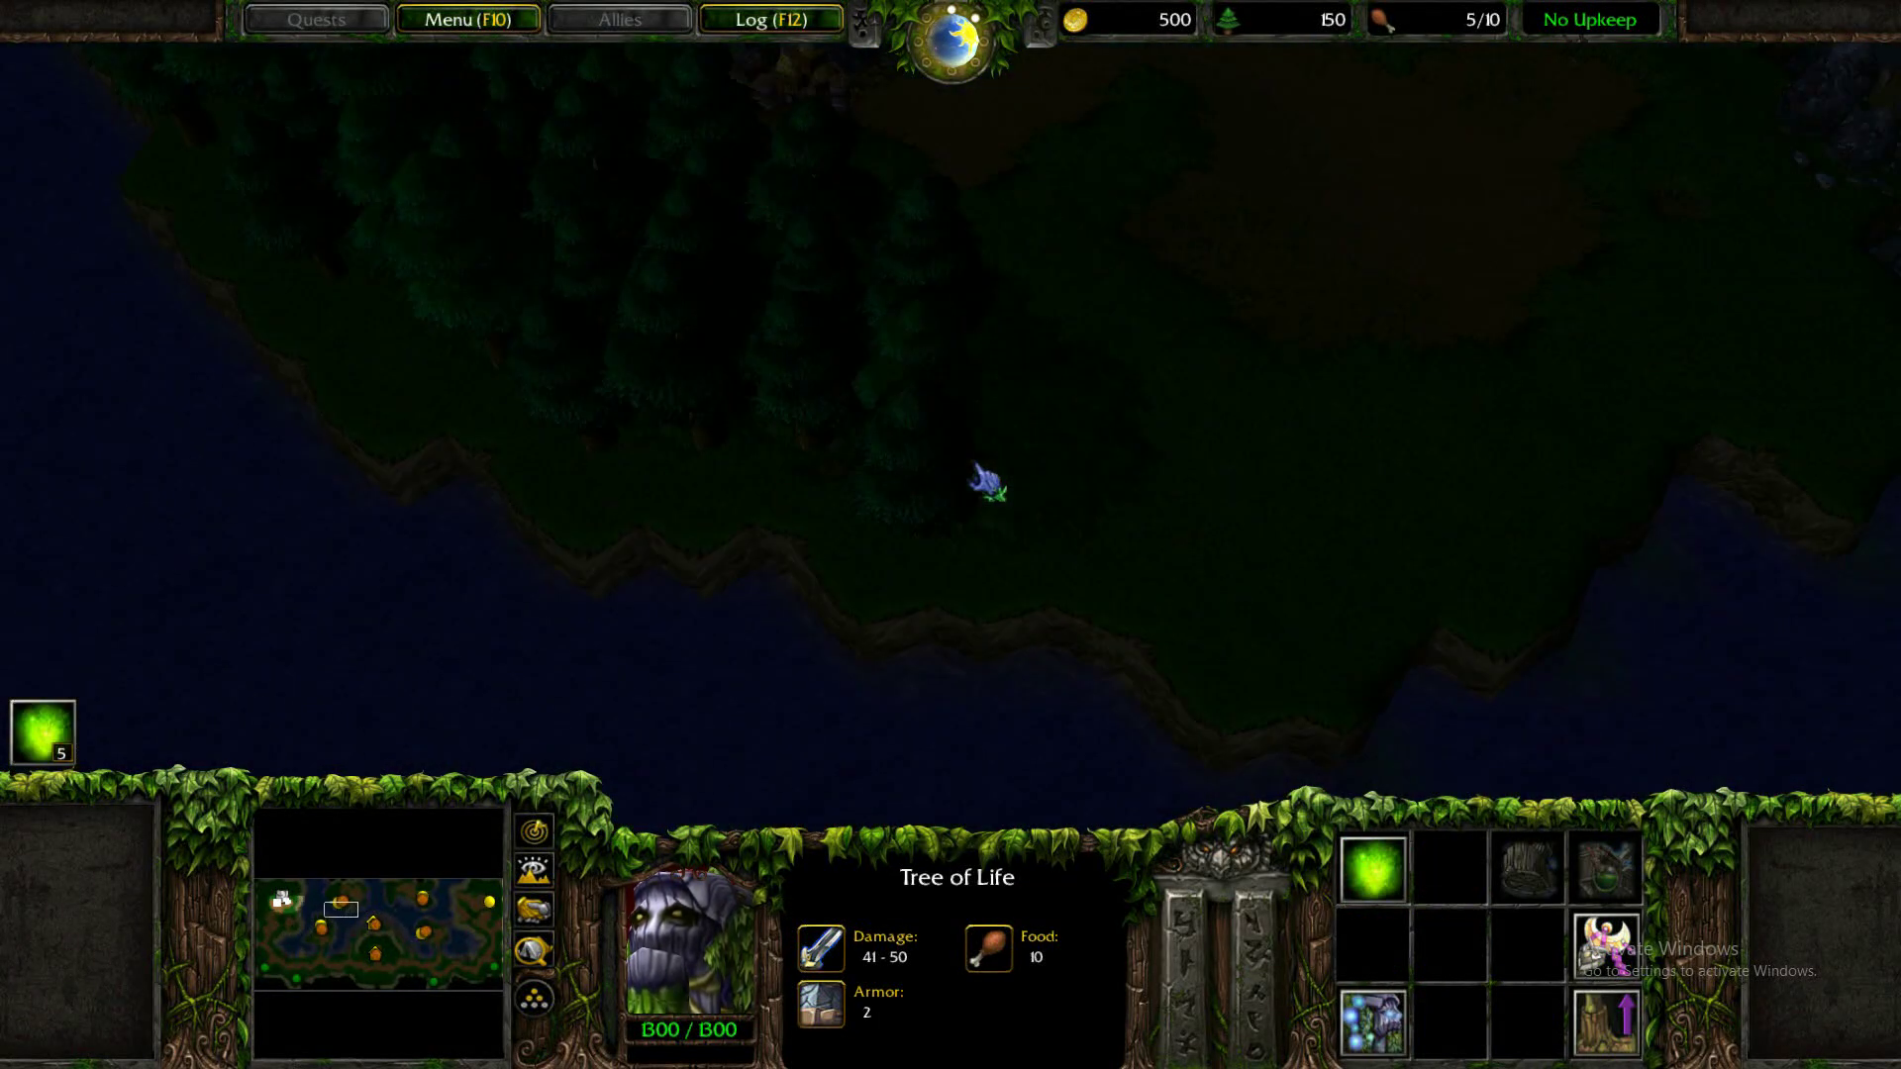
key("Right")
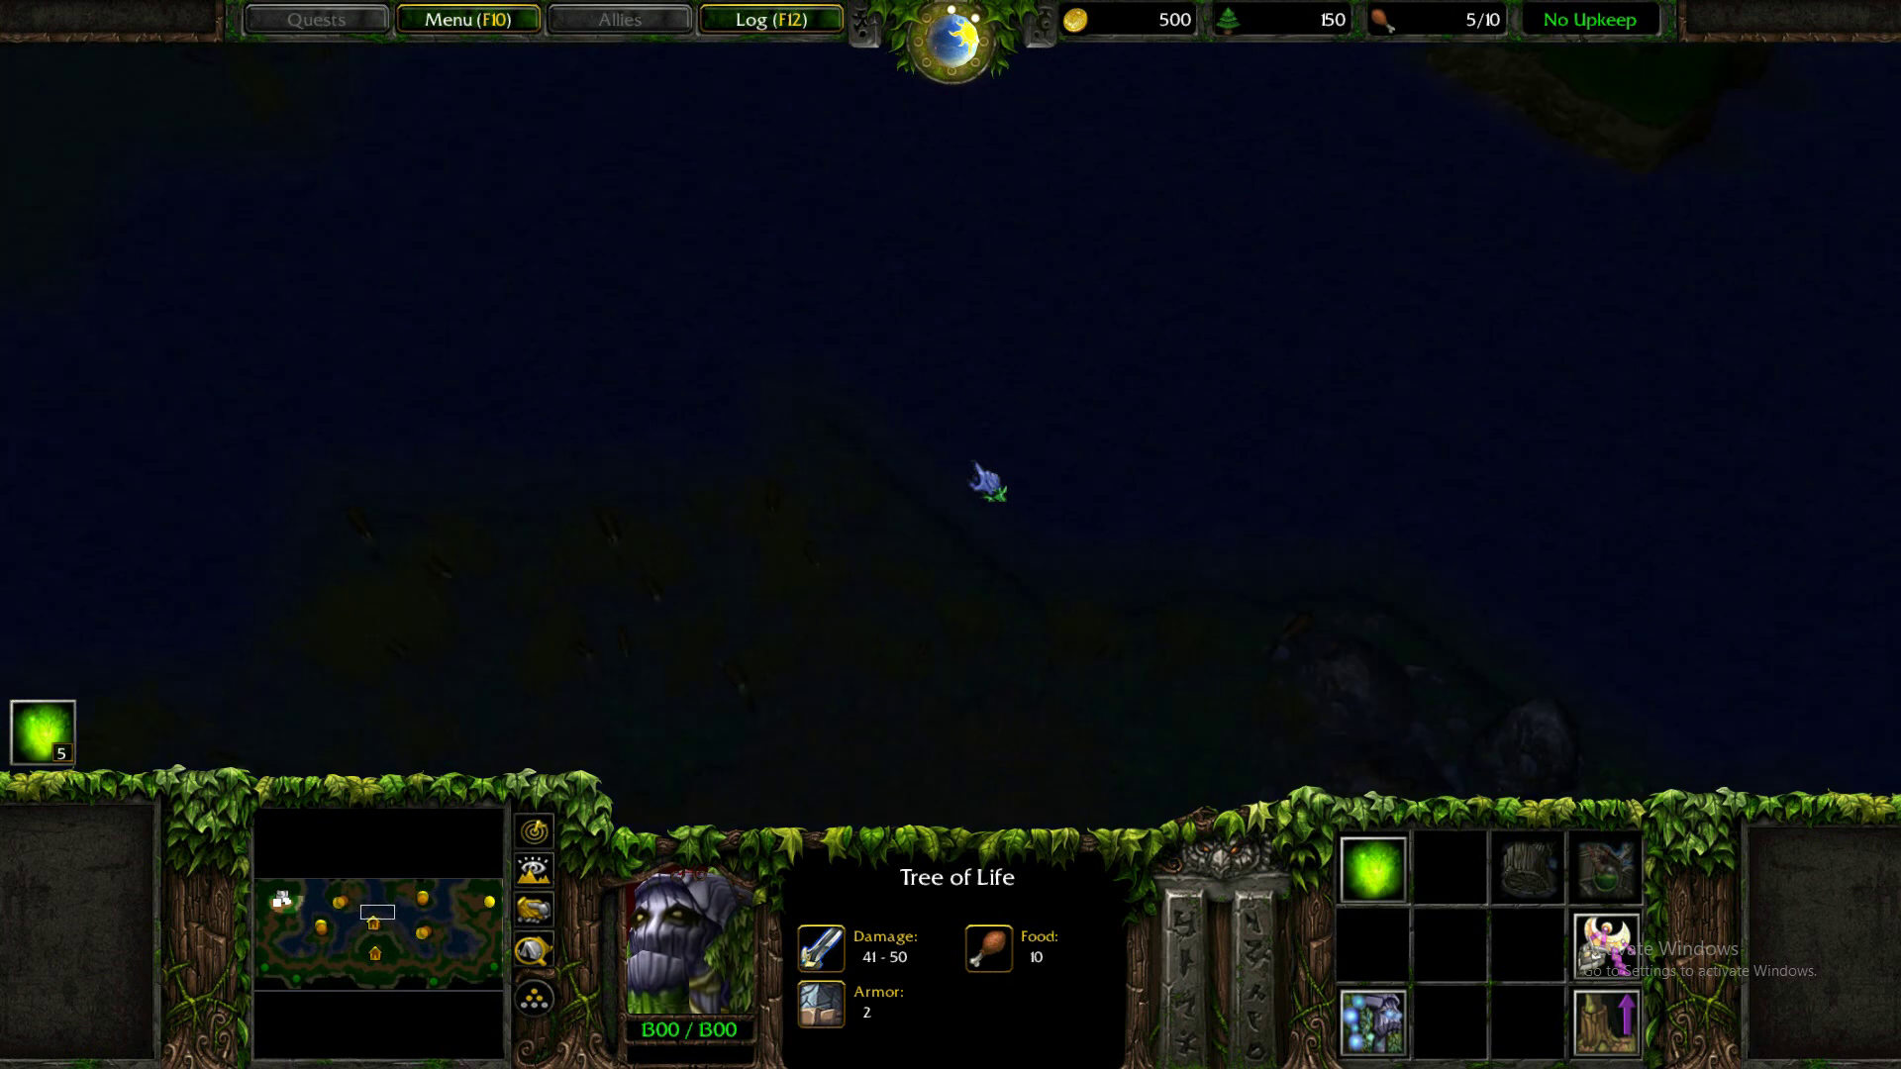
key("Down")
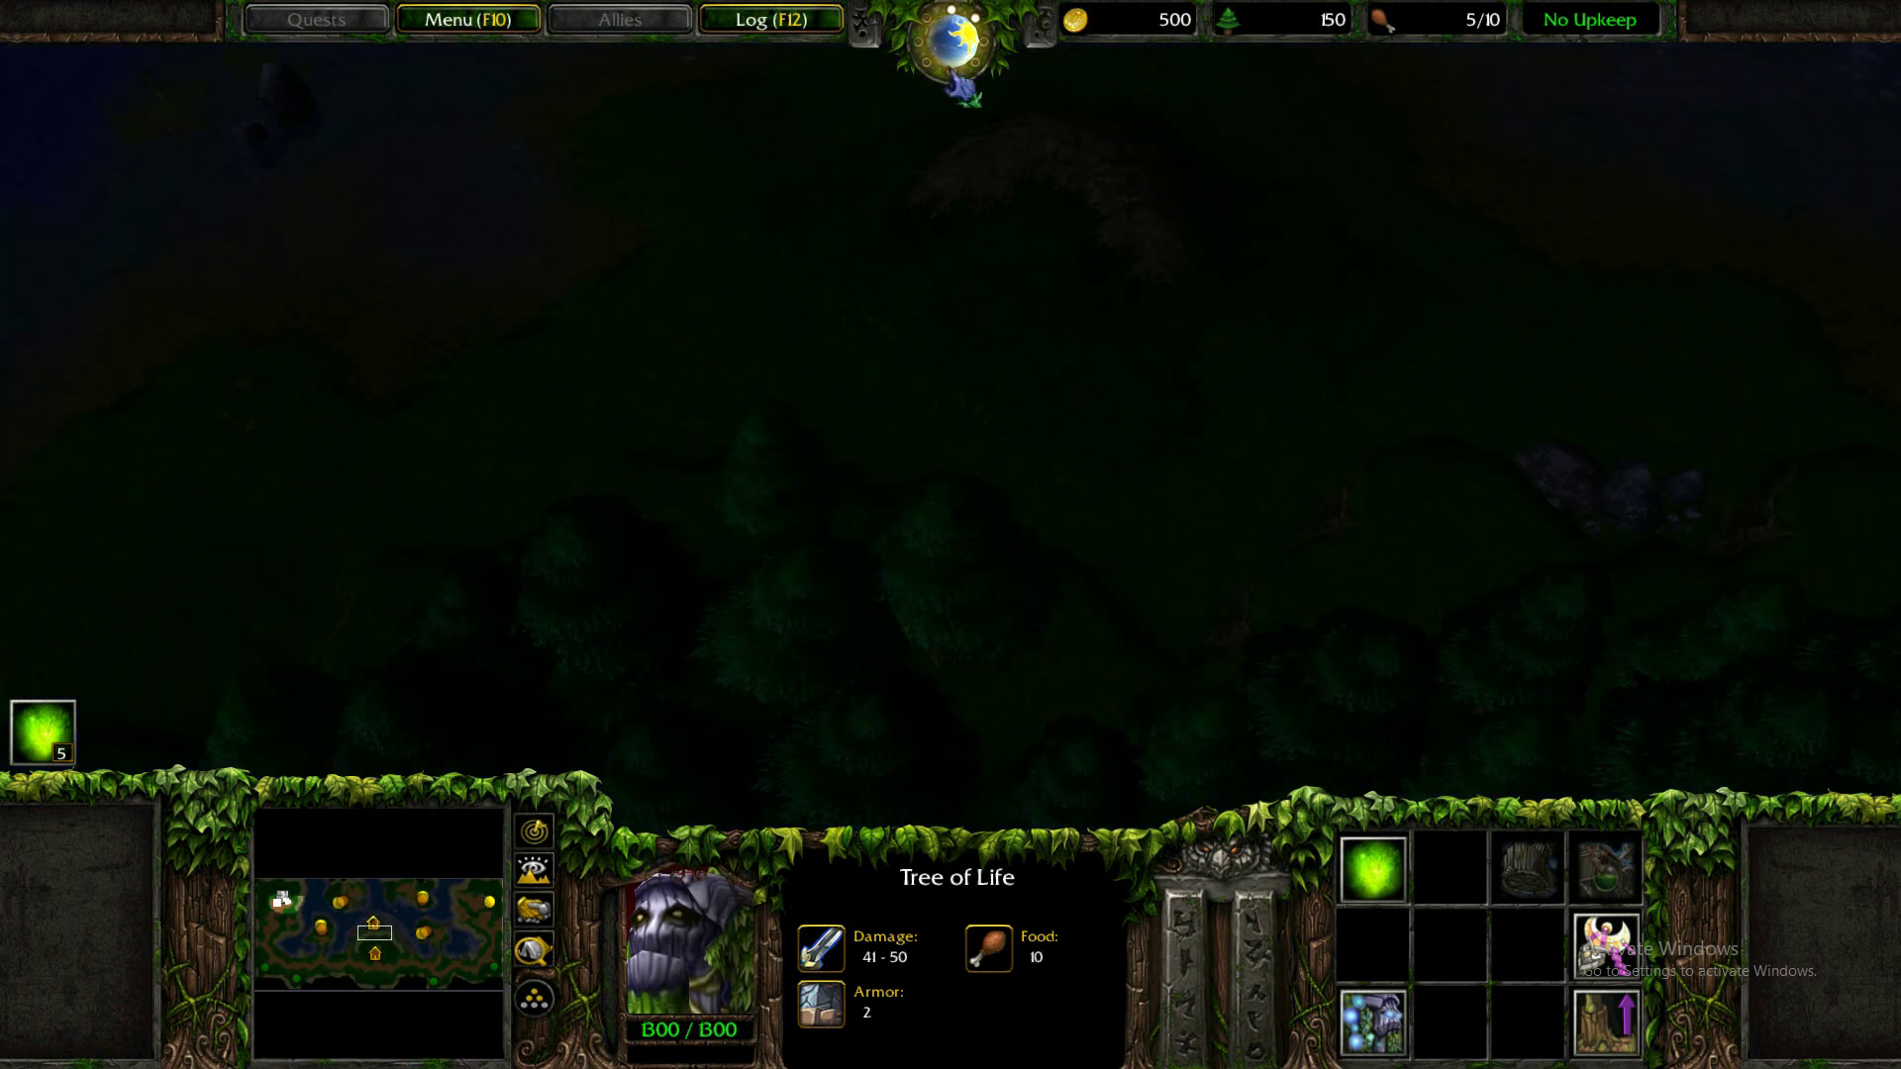
- Quit the match and exit Warcraft III through Menu > End Game > Exit Program
left_click(473, 20)
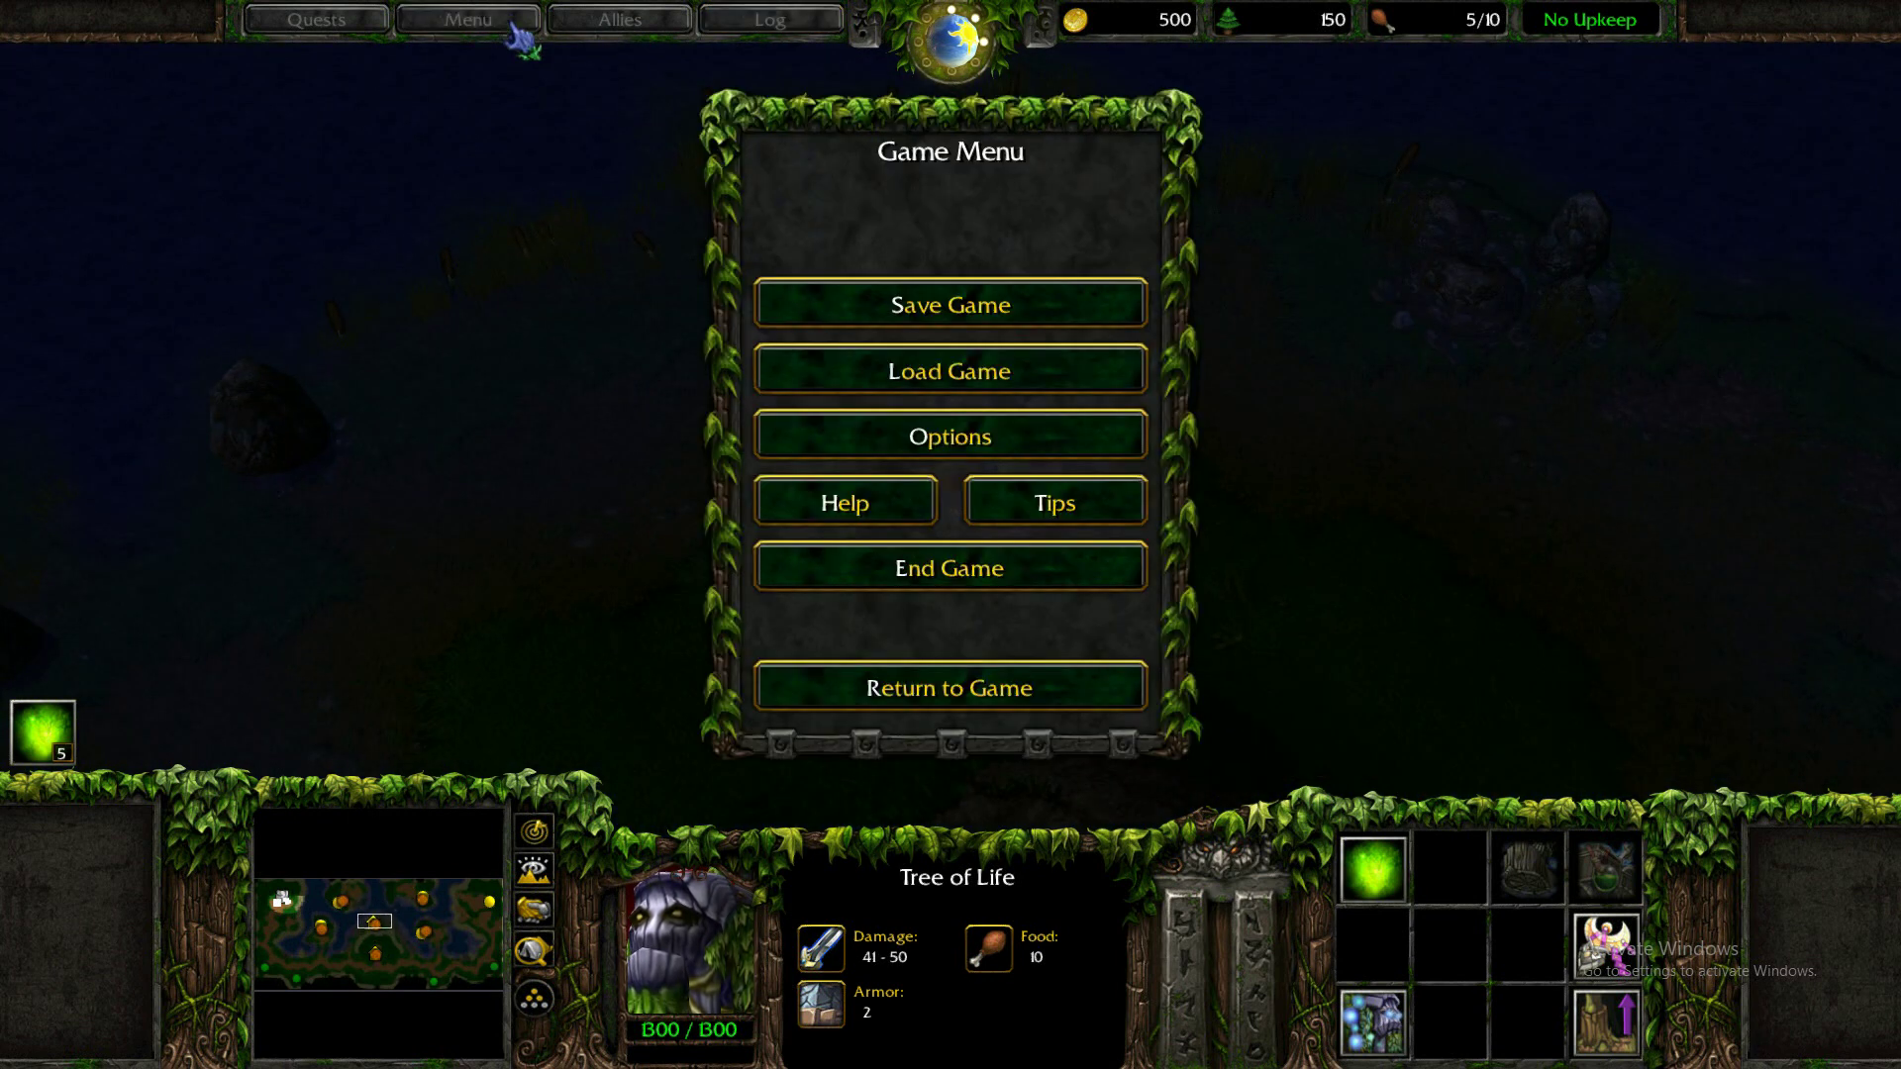
left_click(945, 572)
left_click(993, 366)
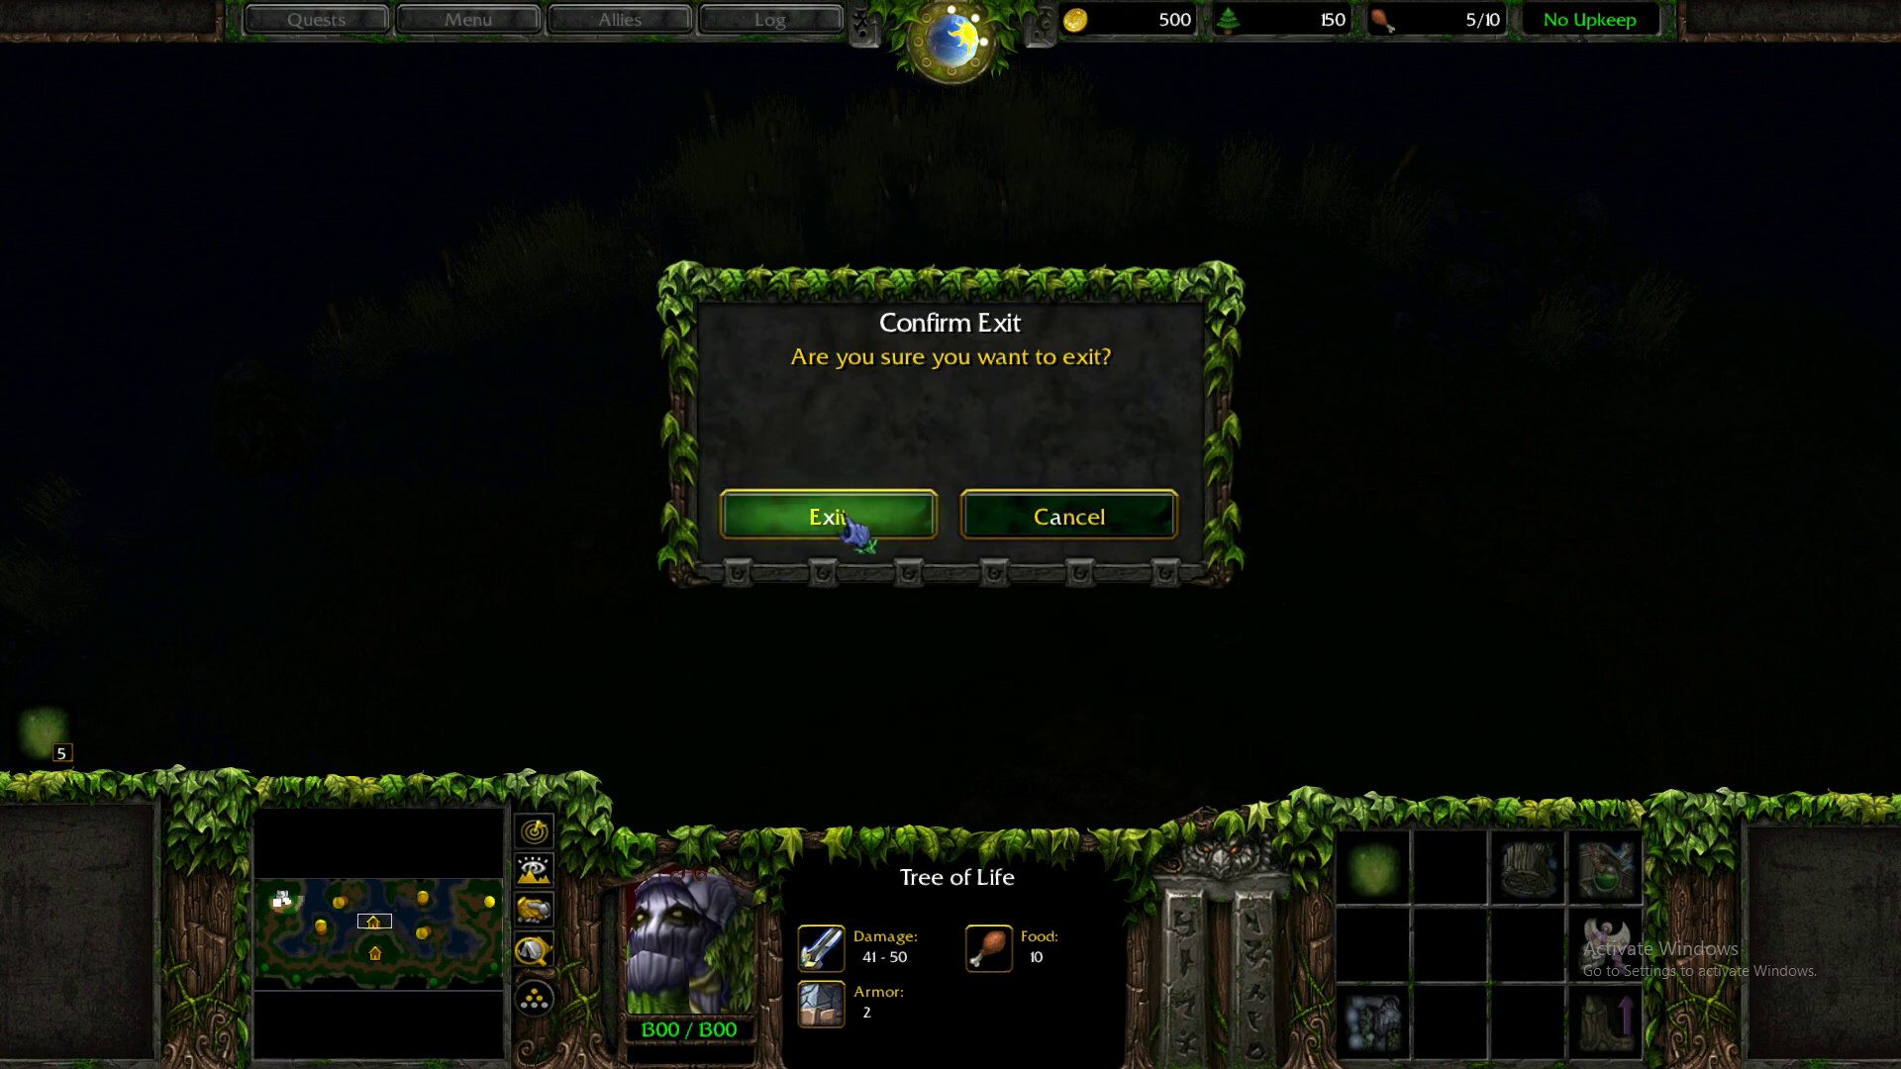
left_click(845, 521)
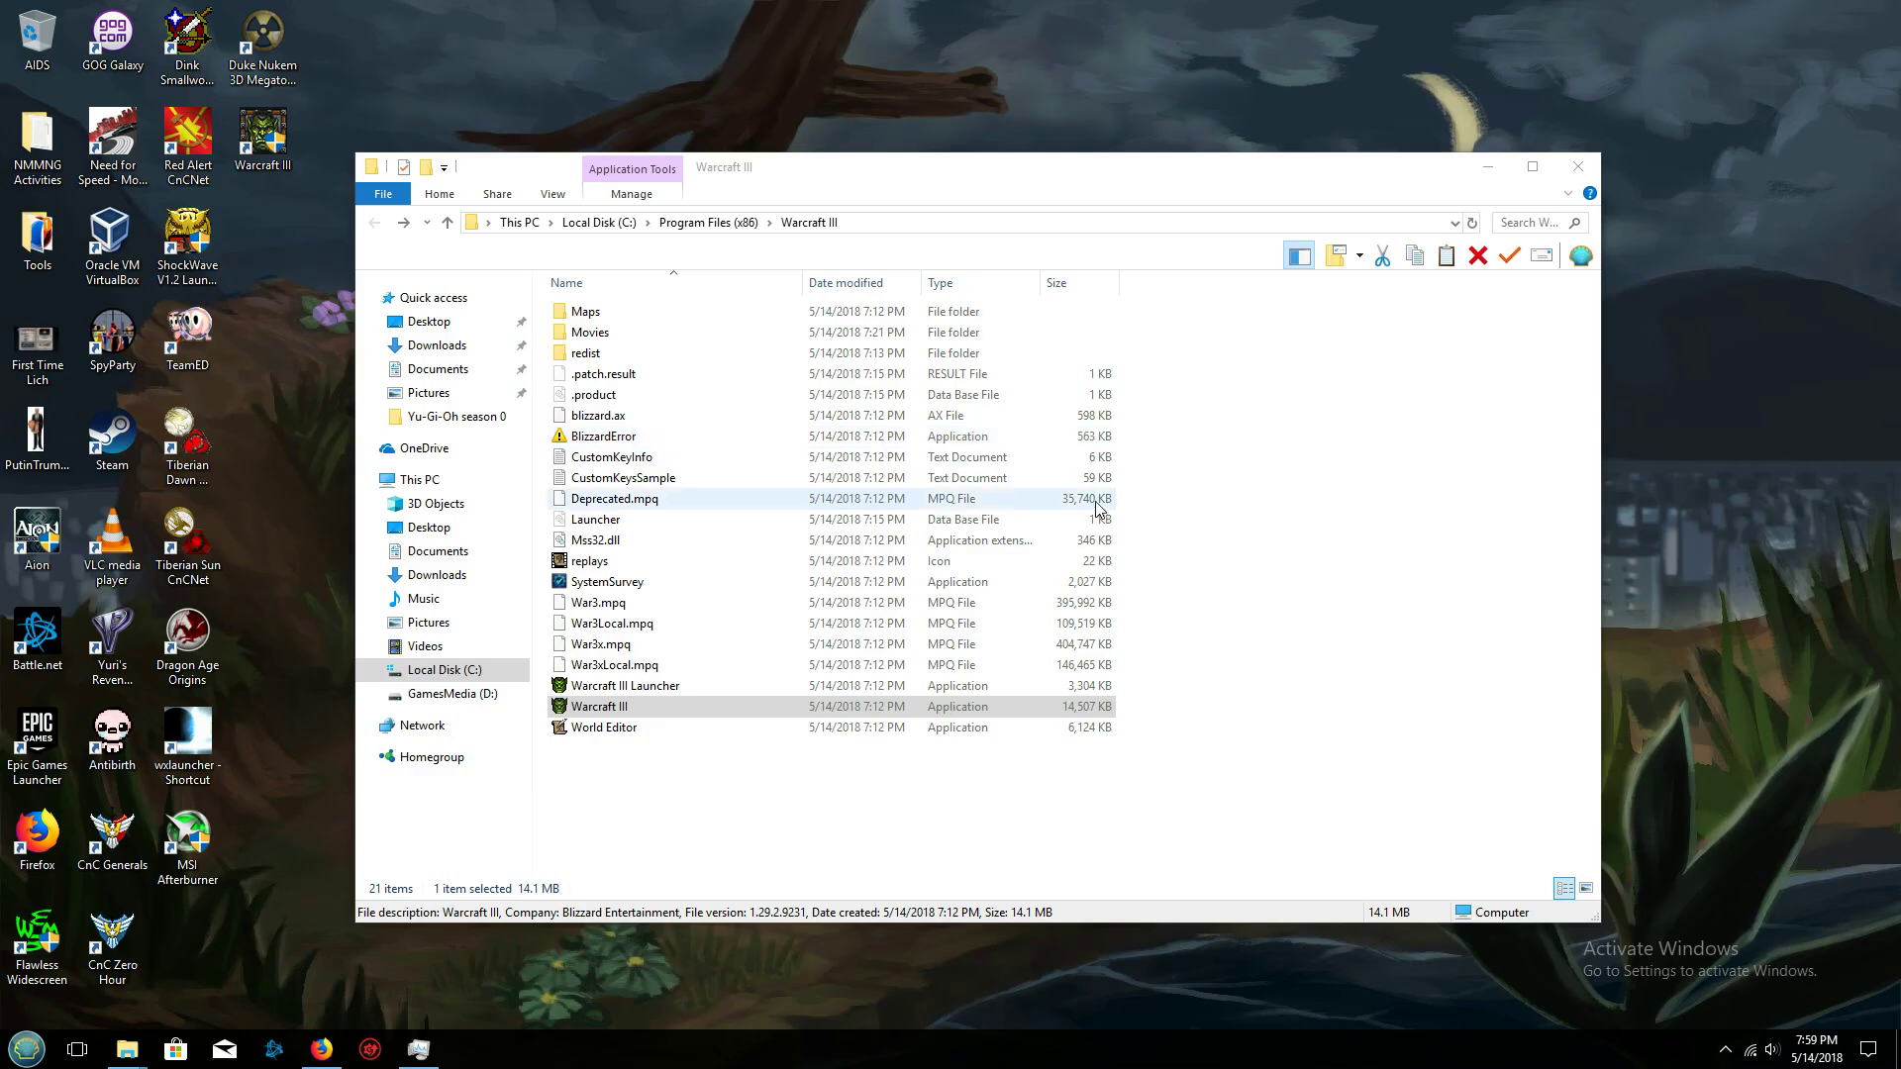